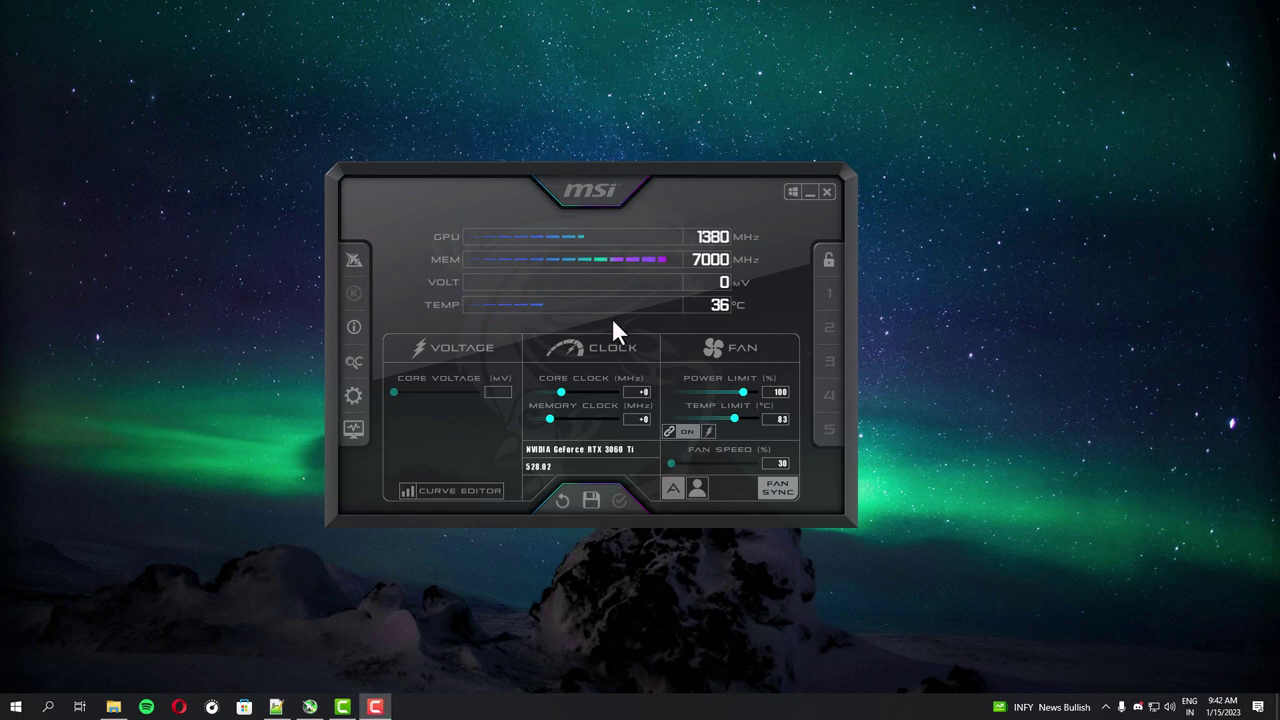
Enable Start with Windows and Unlock voltage monitoring in Afterburner's General settings.
{"action": "left_click", "coordinate": [362, 391]}
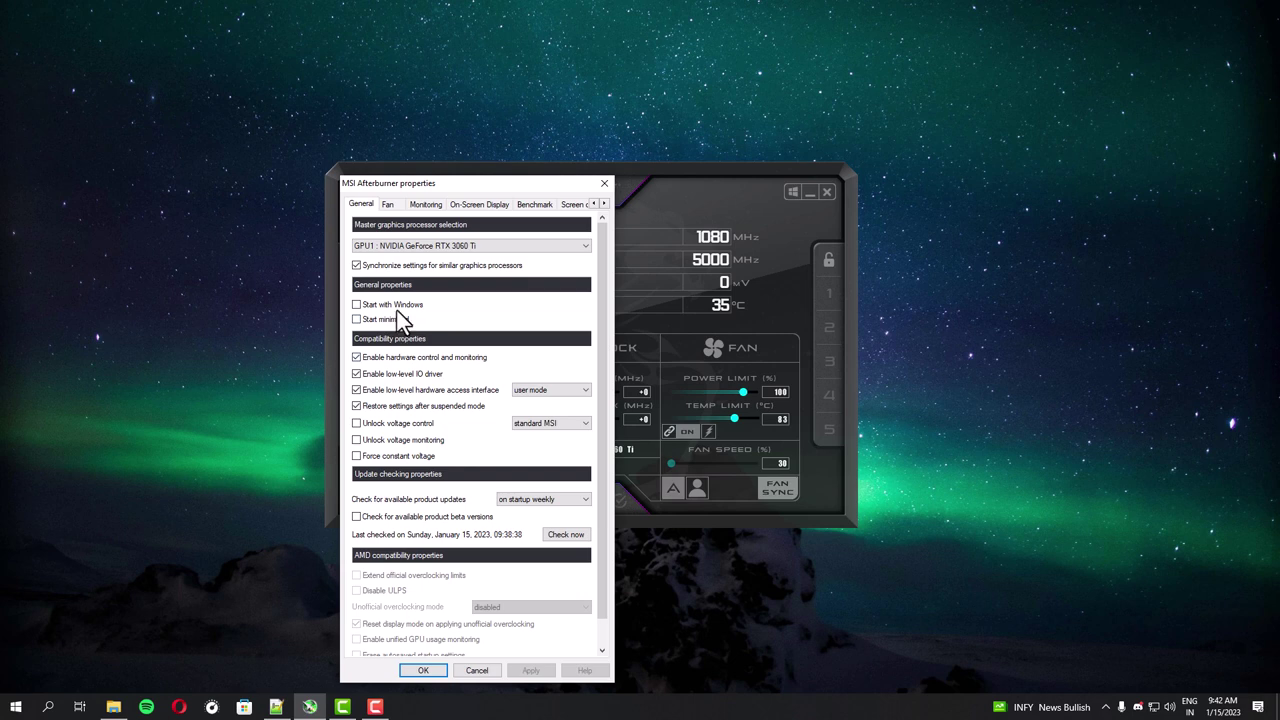
{"action": "left_click", "coordinate": [400, 306]}
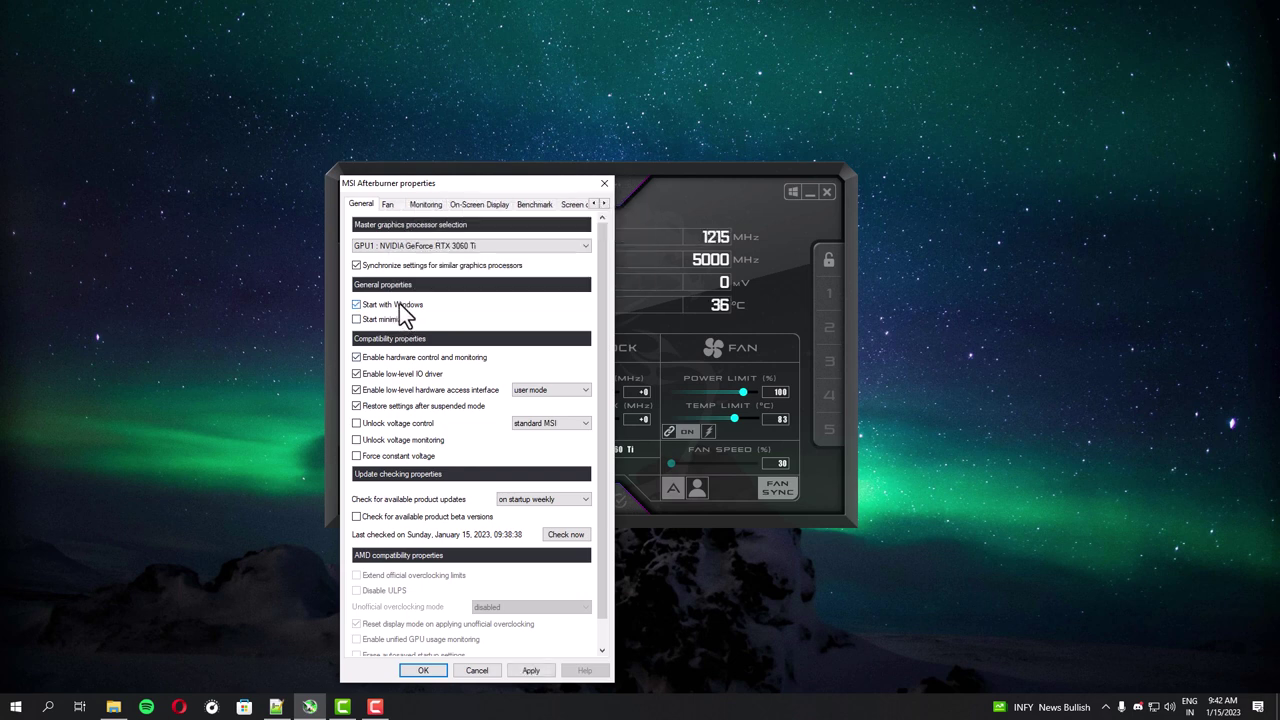
{"action": "left_click", "coordinate": [416, 442]}
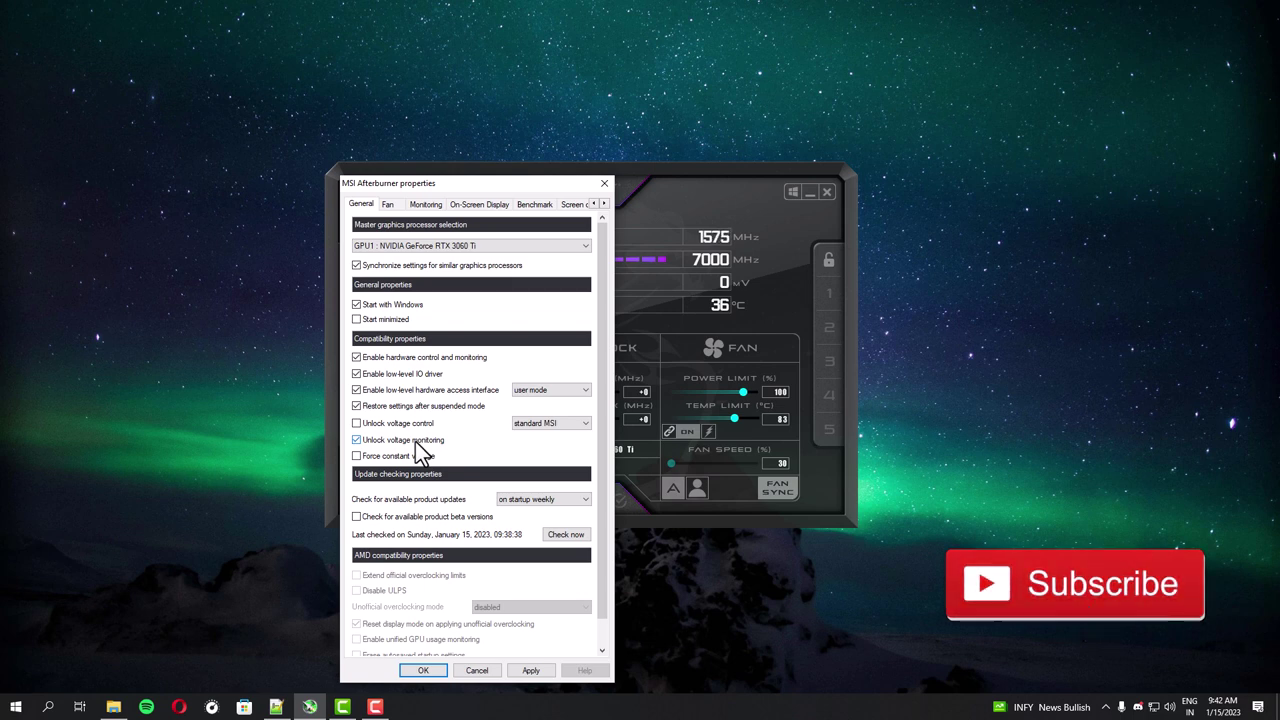
On the Monitoring tab, activate the Framerate graph in the active hardware monitoring graphs list.
{"action": "left_click", "coordinate": [425, 205]}
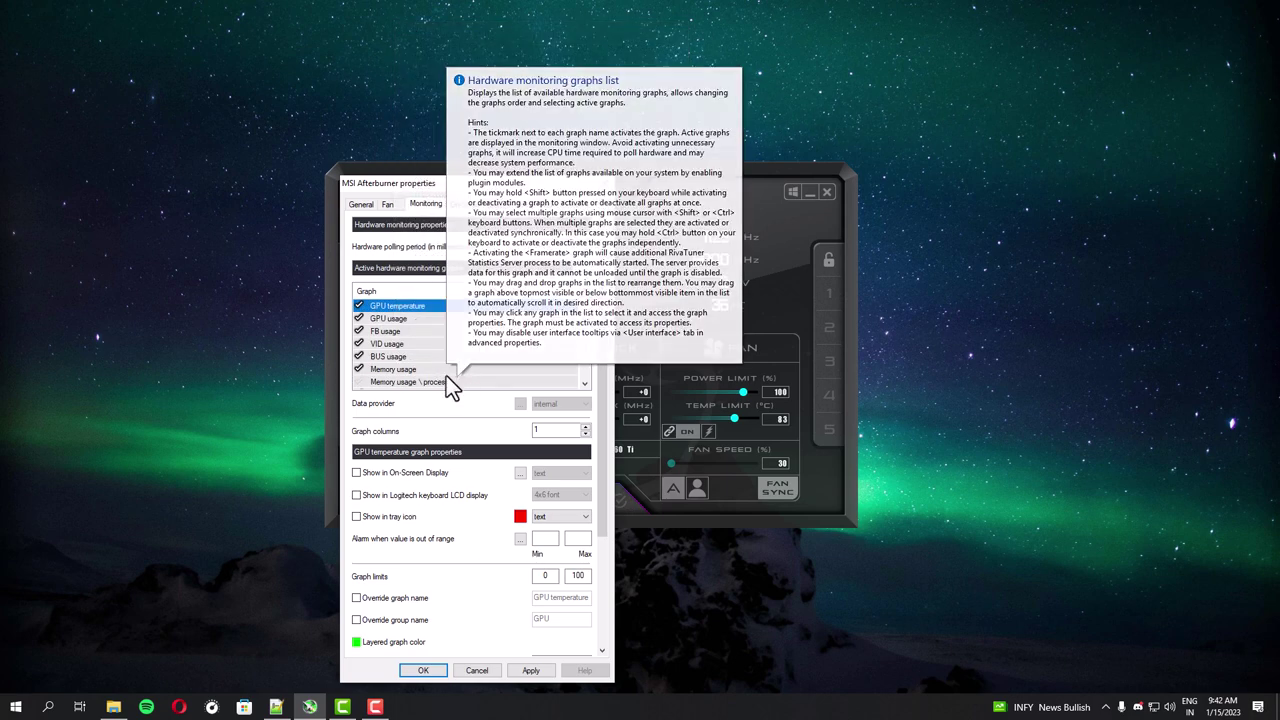
{"action": "scroll", "coordinate": [437, 352], "scroll_direction": "down", "scroll_amount": 5}
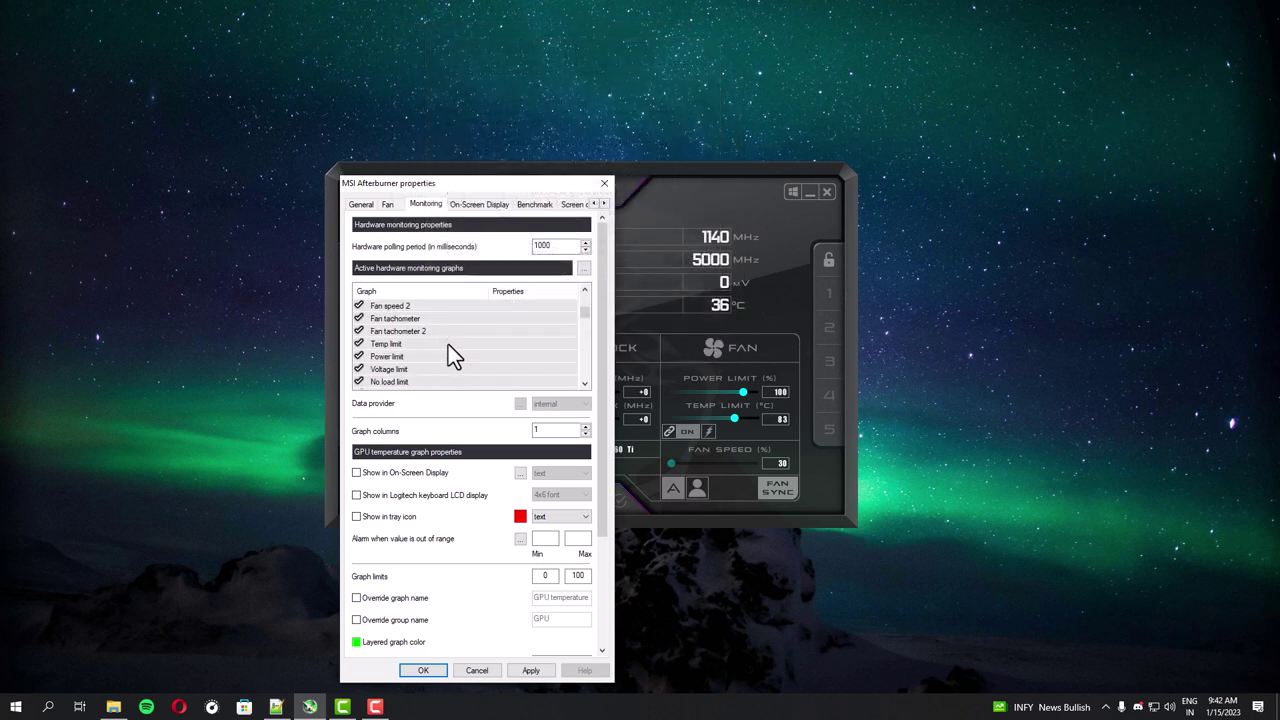
{"action": "scroll", "coordinate": [443, 348], "scroll_direction": "down", "scroll_amount": 6}
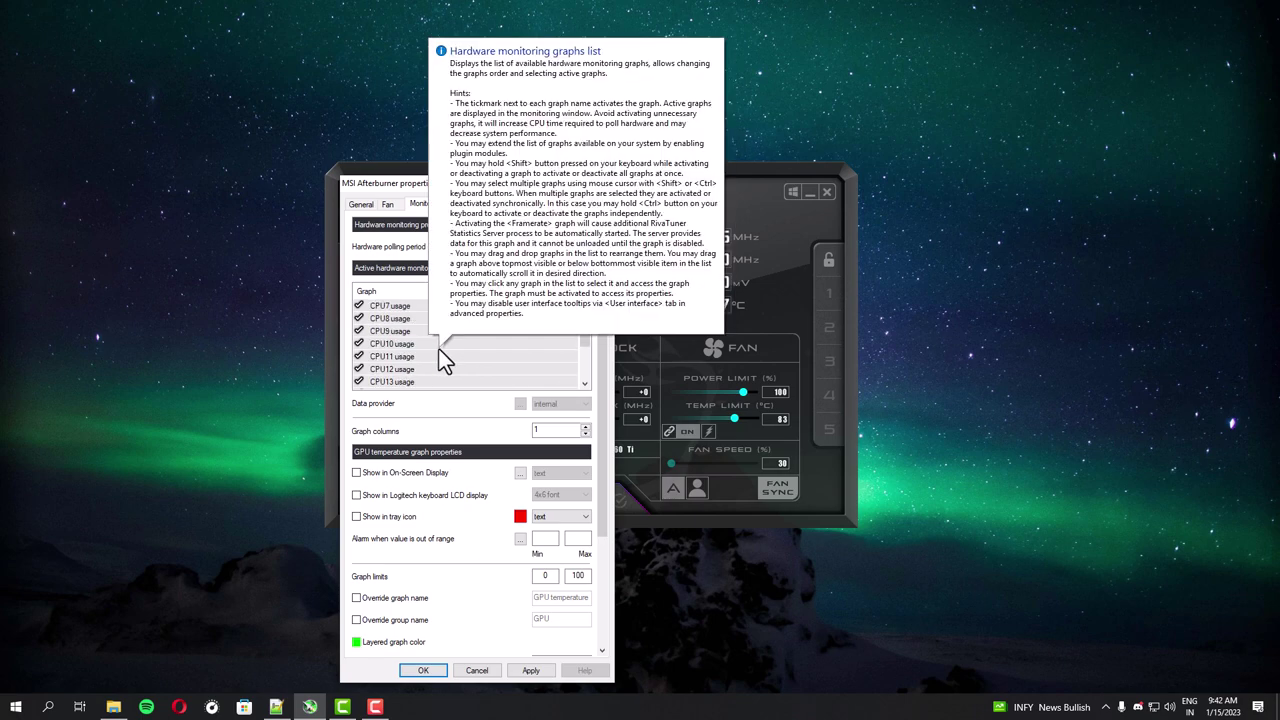
{"action": "scroll", "coordinate": [435, 360], "scroll_direction": "down", "scroll_amount": 6}
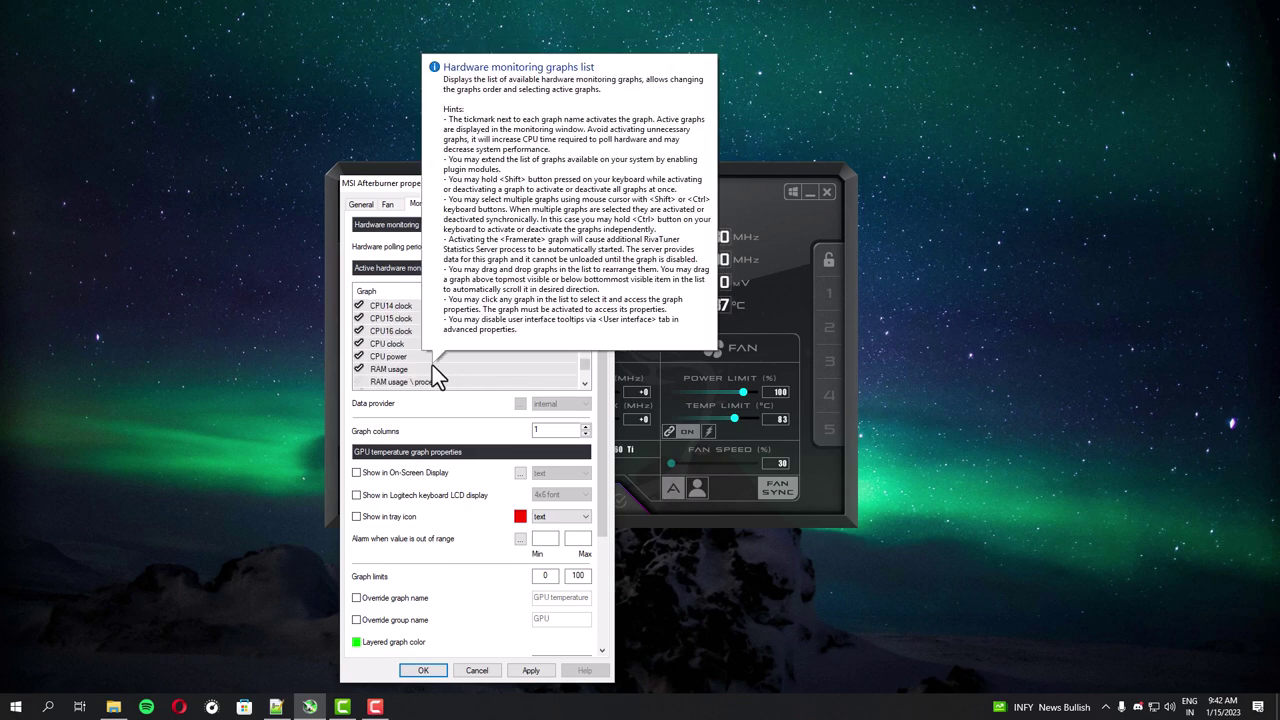
{"action": "scroll", "coordinate": [415, 362], "scroll_direction": "up", "scroll_amount": 2}
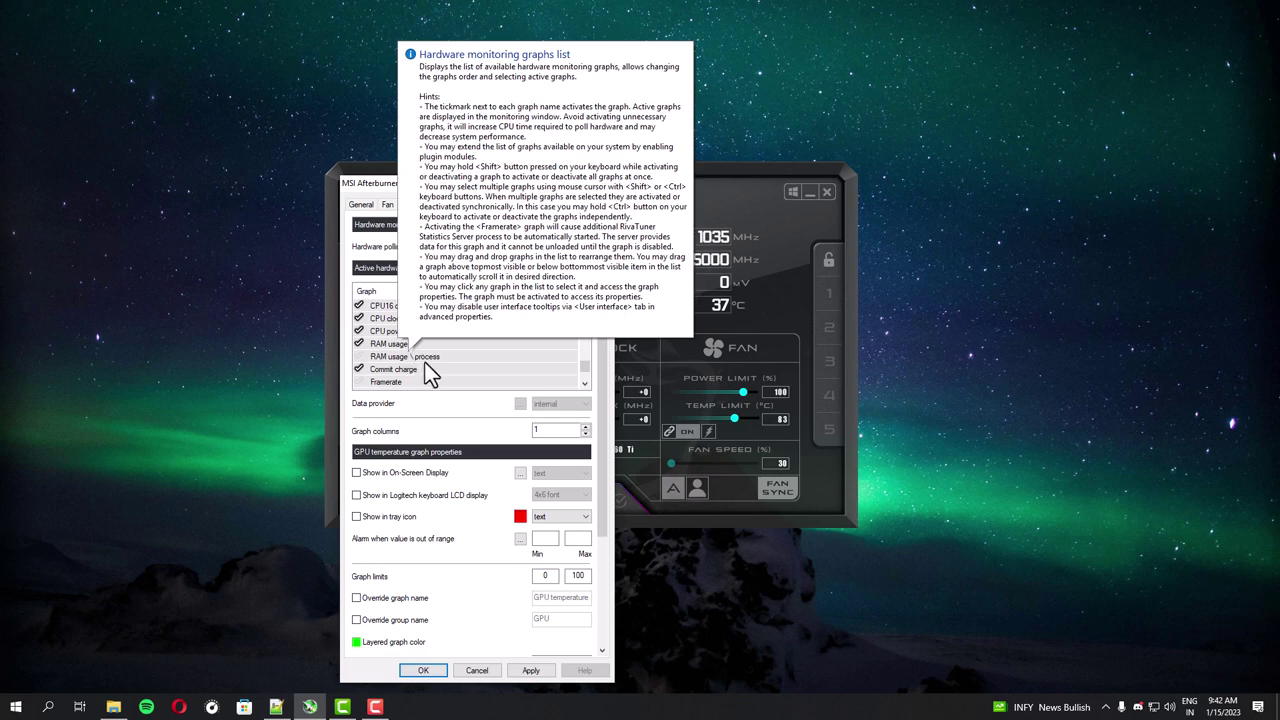
{"action": "scroll", "coordinate": [425, 366], "scroll_direction": "down", "scroll_amount": 1}
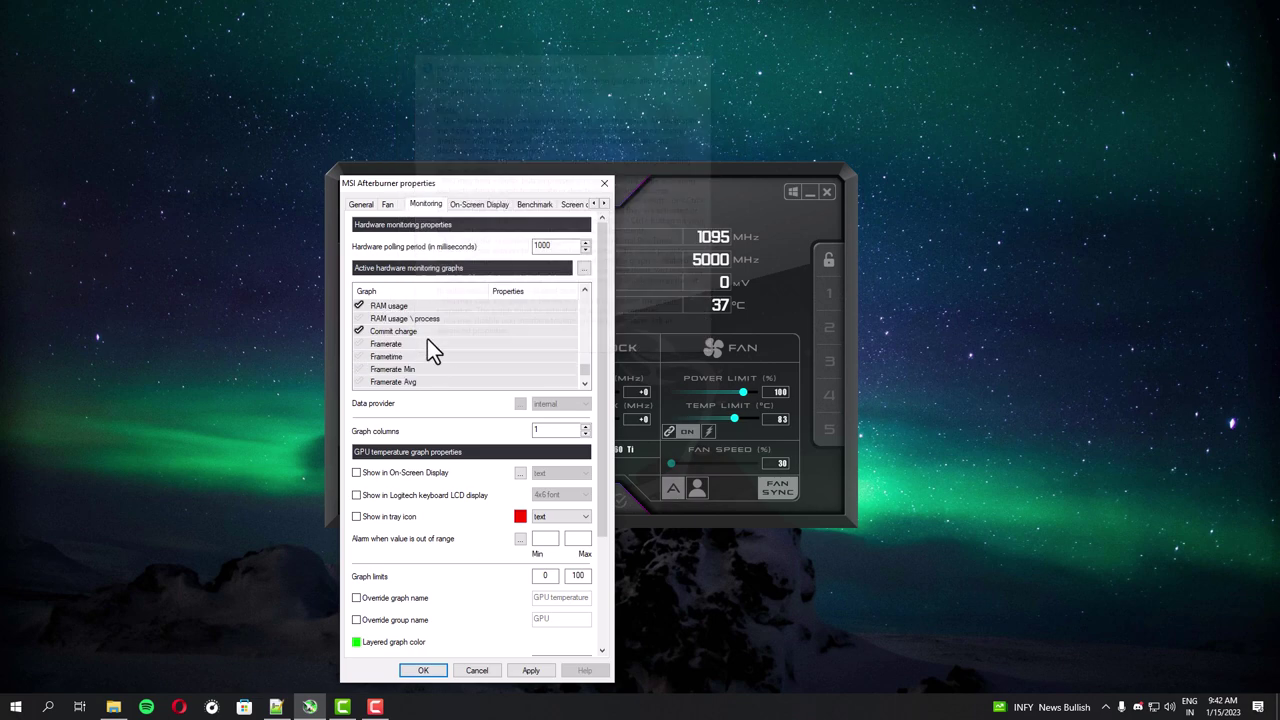
{"action": "left_click", "coordinate": [360, 344]}
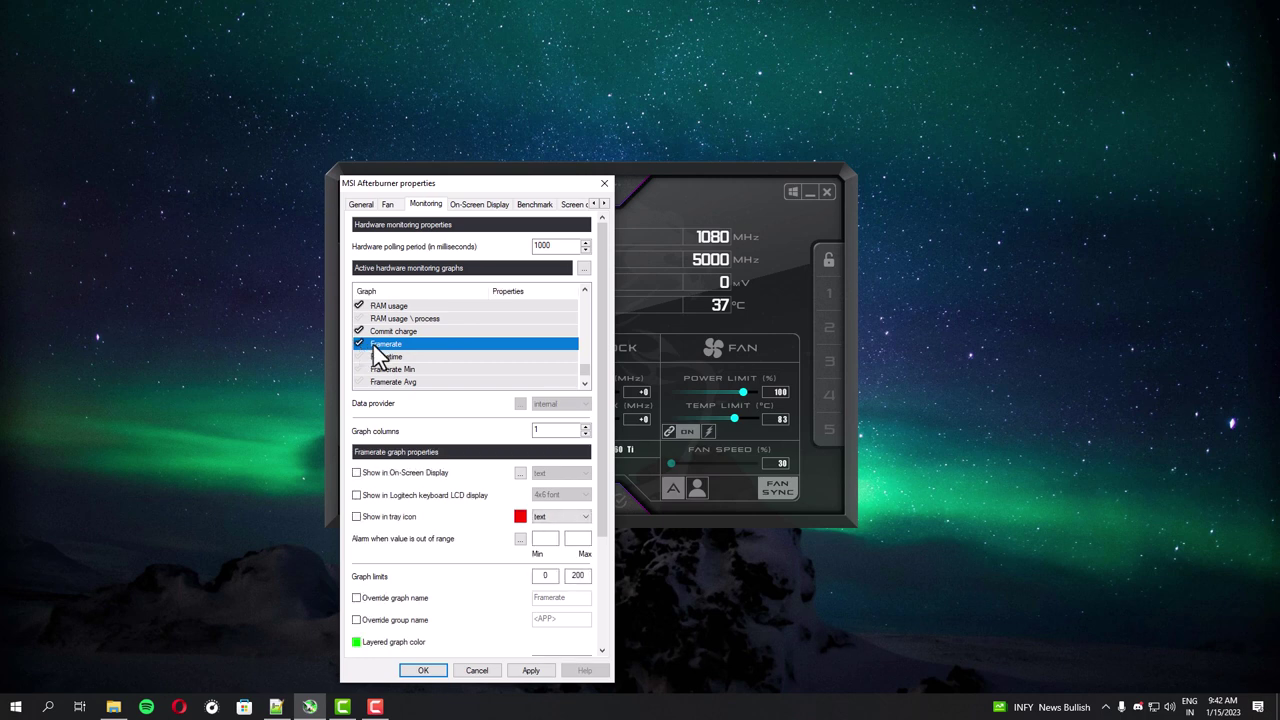
{"action": "scroll", "coordinate": [390, 358], "scroll_direction": "down", "scroll_amount": 1}
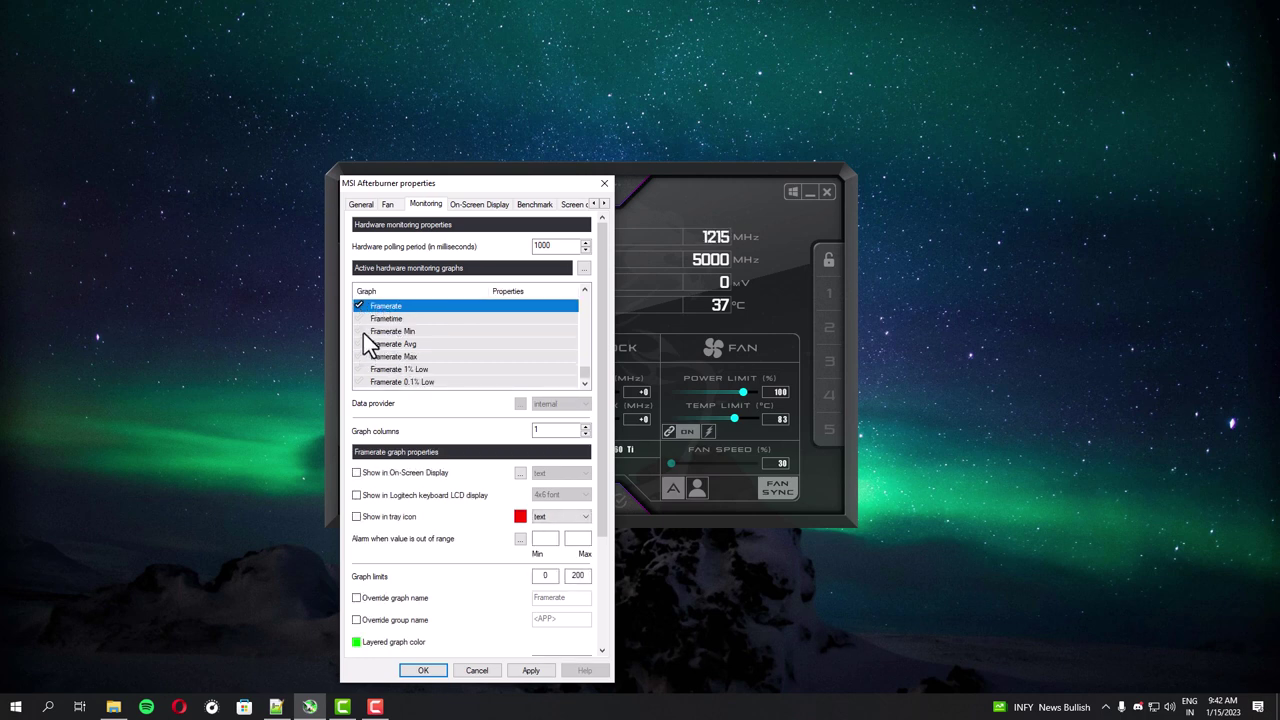
Activate the Framerate Min and Framerate Avg graphs.
{"action": "left_click", "coordinate": [359, 331]}
{"action": "left_click", "coordinate": [359, 344]}
{"action": "scroll", "coordinate": [497, 358], "scroll_direction": "up", "scroll_amount": 1}
{"action": "scroll", "coordinate": [497, 357], "scroll_direction": "up", "scroll_amount": 2}
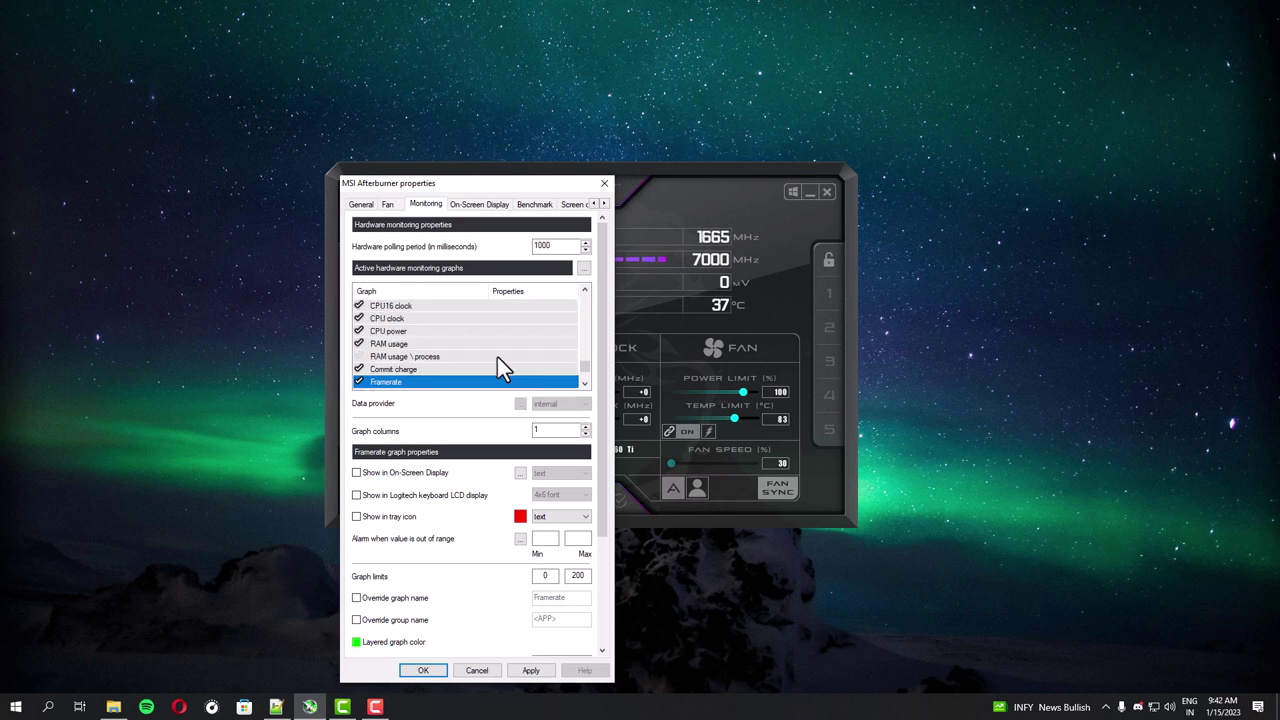
{"action": "scroll", "coordinate": [497, 357], "scroll_direction": "up", "scroll_amount": 8}
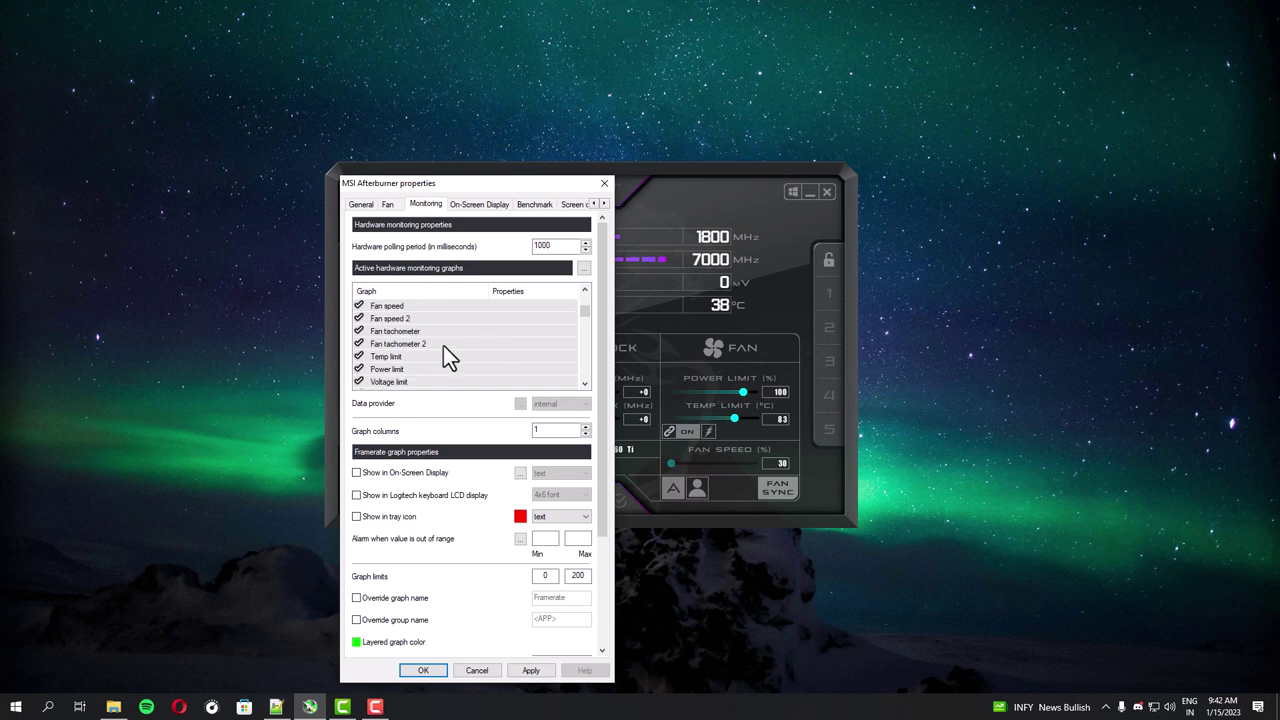
{"action": "scroll", "coordinate": [441, 346], "scroll_direction": "up", "scroll_amount": 3}
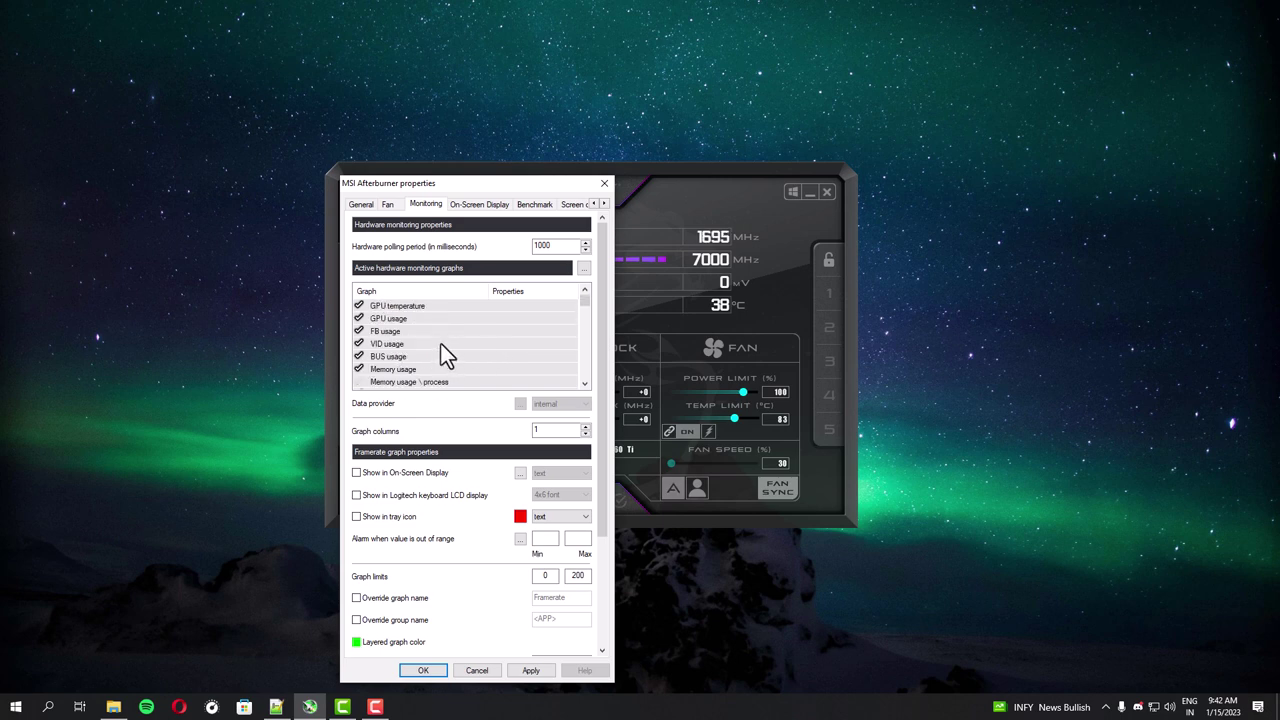
Multi-select the GPU temperature, GPU usage, Core clock, Memory clock, Power percent and Power graphs.
{"action": "left_click", "coordinate": [437, 308]}
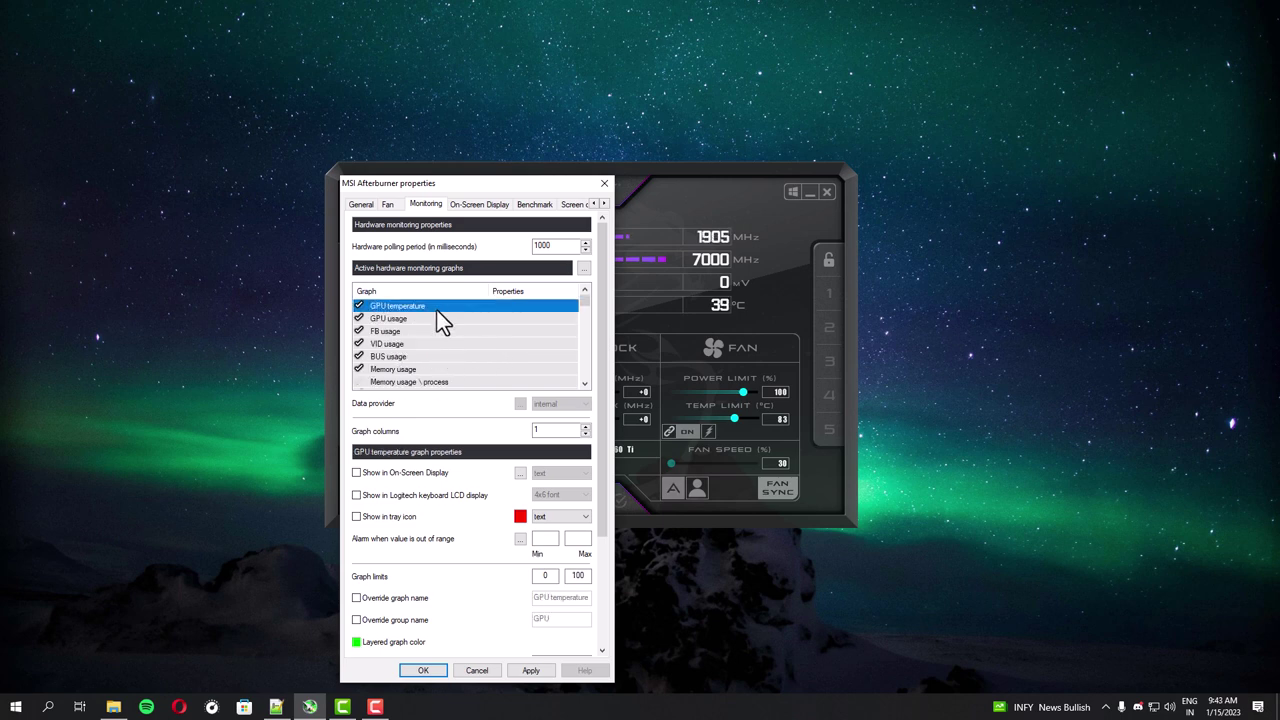
{"action": "left_click", "coordinate": [419, 319], "text": "ctrl"}
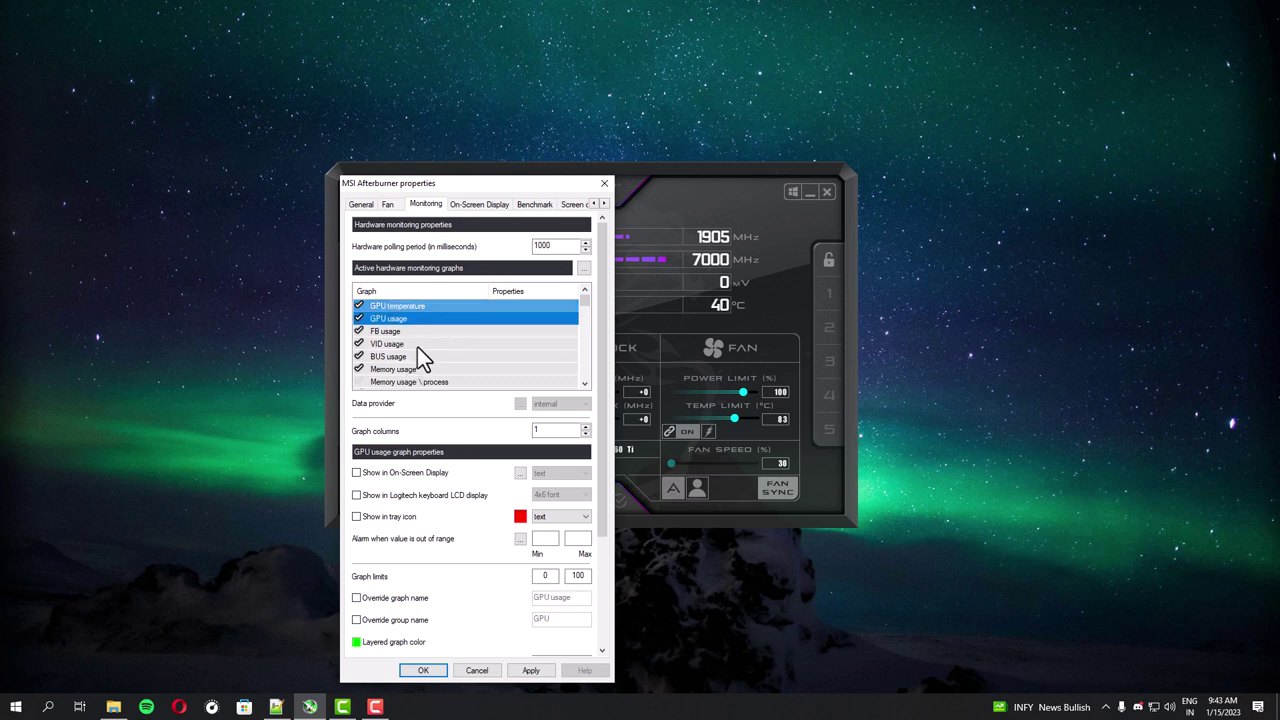
{"action": "left_click", "coordinate": [417, 346], "text": "ctrl"}
{"action": "left_click", "coordinate": [420, 367], "text": "ctrl"}
{"action": "scroll", "coordinate": [420, 367], "scroll_direction": "down", "scroll_amount": 2}
{"action": "left_click", "coordinate": [418, 343], "text": "ctrl"}
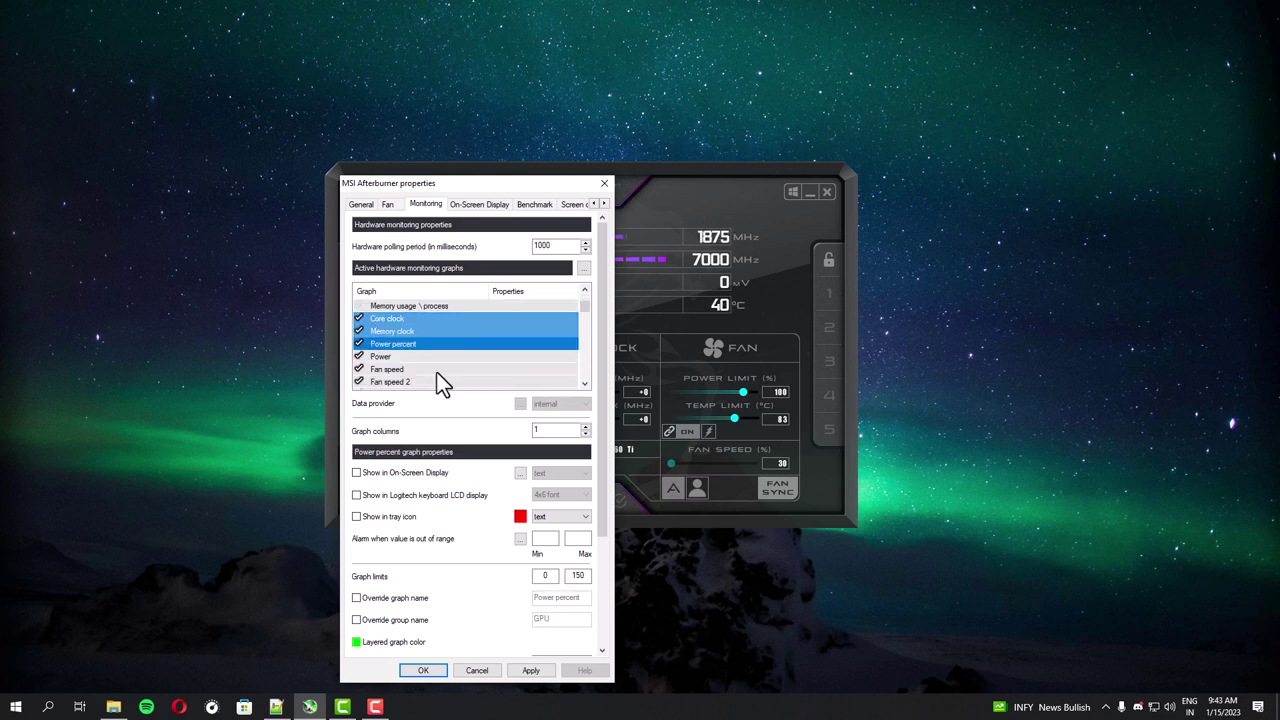
{"action": "left_click", "coordinate": [397, 357], "text": "ctrl"}
Add CPU usage and Framerate, Min, Avg, Max to the selection, show them in the OSD, and apply.
{"action": "scroll", "coordinate": [430, 358], "scroll_direction": "down", "scroll_amount": 2}
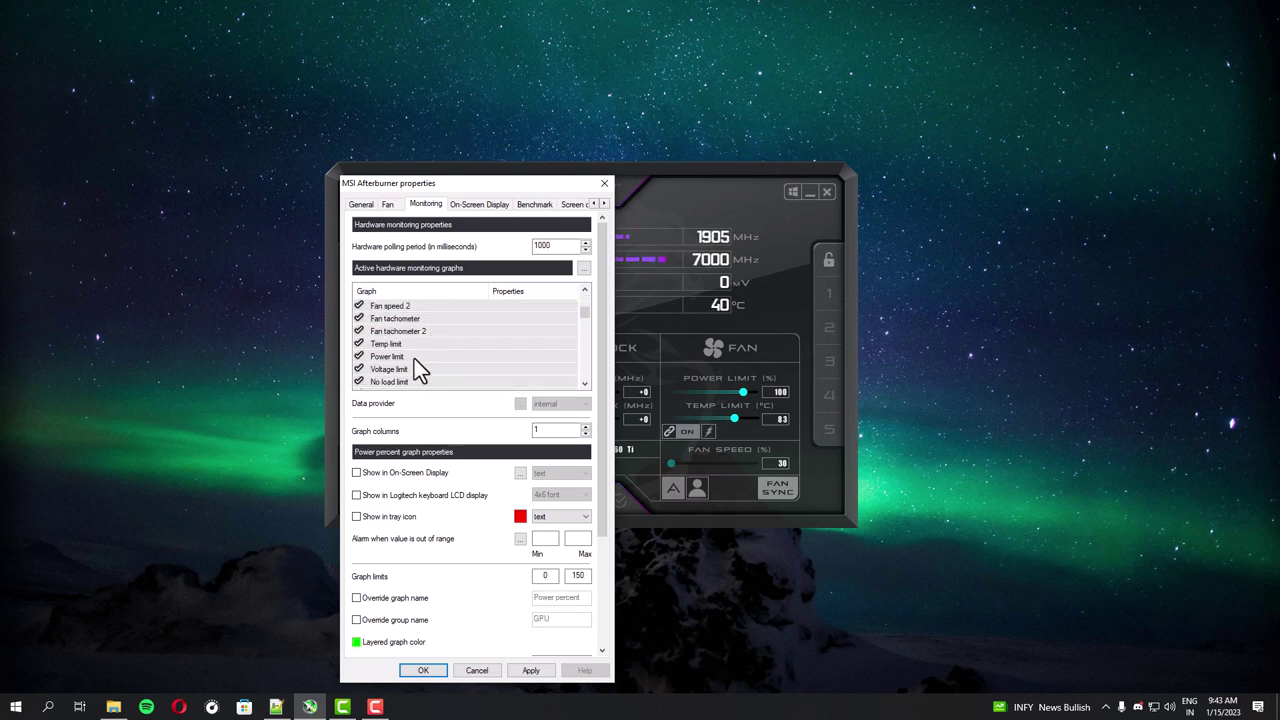
{"action": "scroll", "coordinate": [414, 358], "scroll_direction": "down", "scroll_amount": 10}
{"action": "left_click", "coordinate": [407, 357], "text": "ctrl"}
{"action": "scroll", "coordinate": [417, 358], "scroll_direction": "down", "scroll_amount": 2}
{"action": "left_click", "coordinate": [418, 360], "text": "ctrl"}
{"action": "scroll", "coordinate": [419, 371], "scroll_direction": "down", "scroll_amount": 1}
{"action": "left_click", "coordinate": [421, 356], "text": "ctrl"}
{"action": "left_click", "coordinate": [424, 368], "text": "ctrl"}
{"action": "left_click", "coordinate": [428, 380], "text": "ctrl"}
{"action": "scroll", "coordinate": [428, 380], "scroll_direction": "down", "scroll_amount": 1}
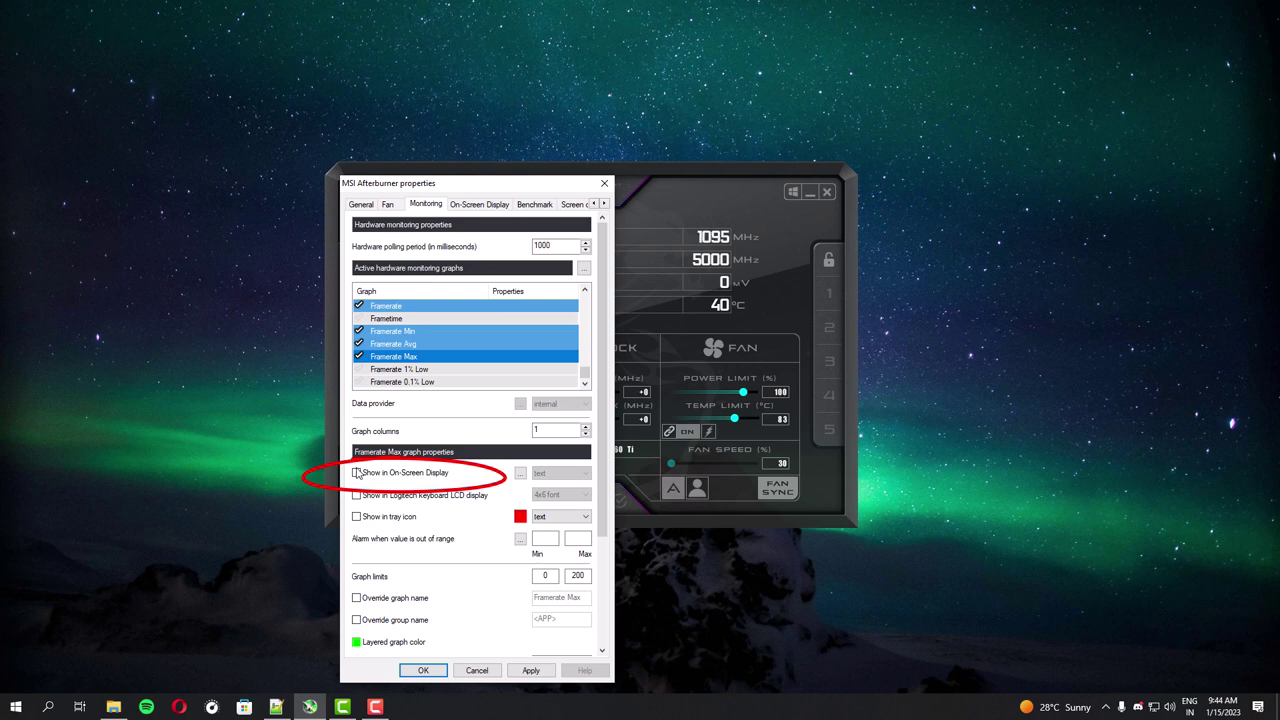
{"action": "left_click", "coordinate": [357, 473]}
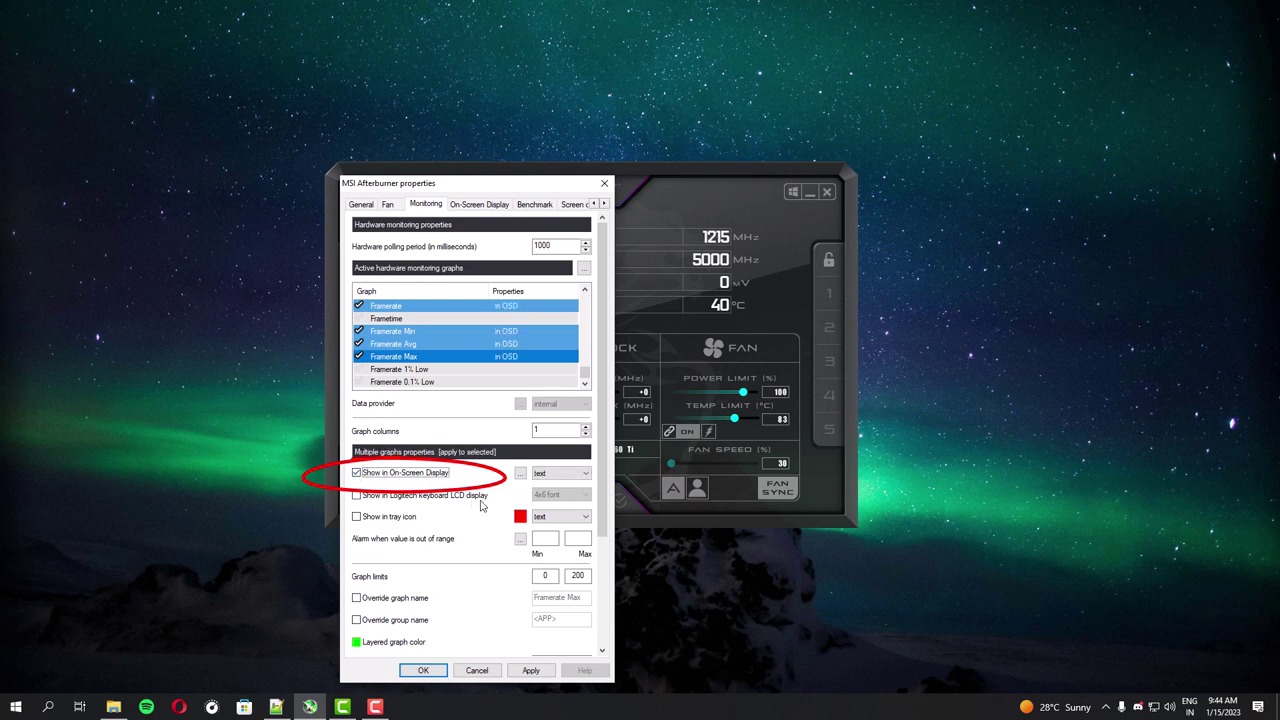
{"action": "left_click", "coordinate": [531, 671]}
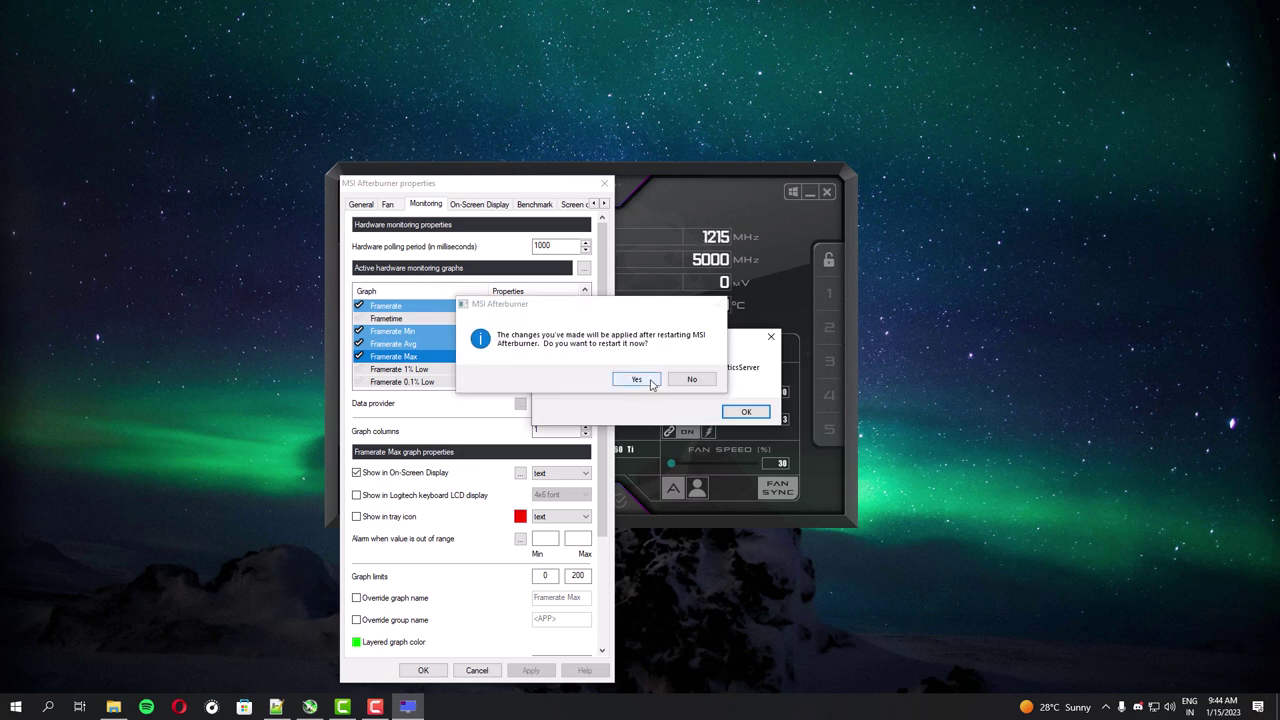
Restart Afterburner to apply the changes and return to its Monitoring settings.
{"action": "left_click", "coordinate": [650, 383]}
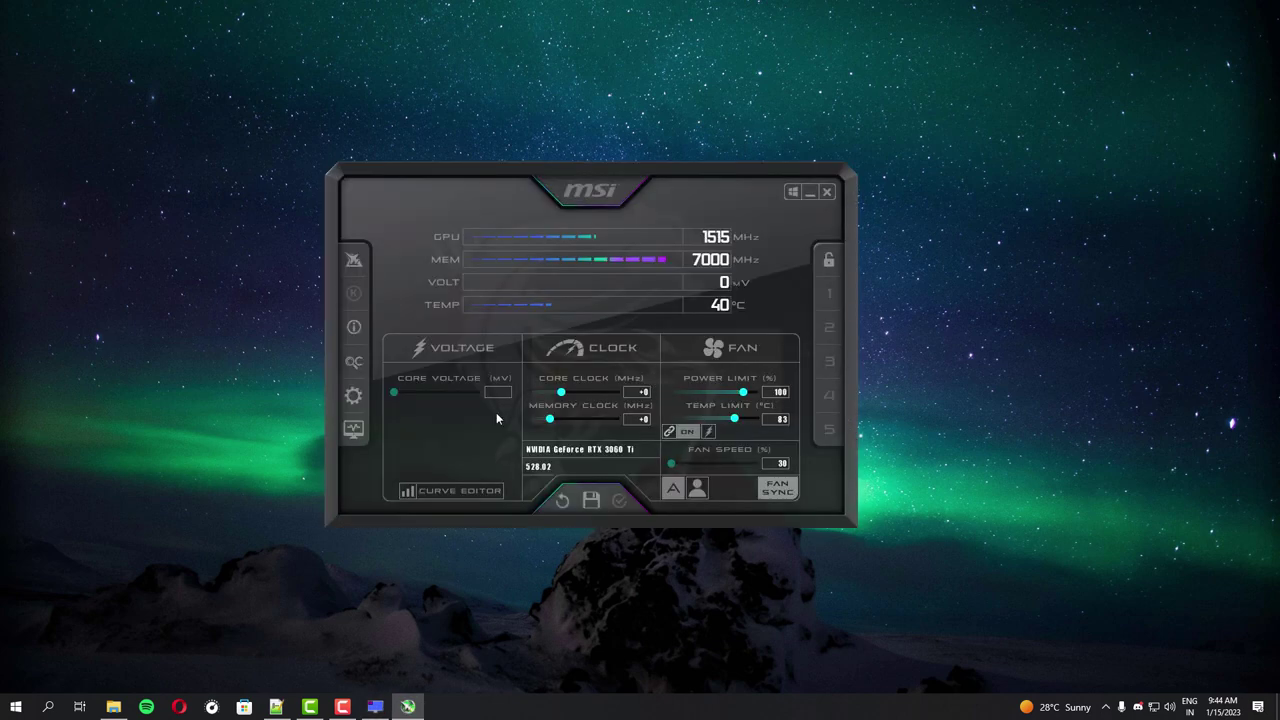
{"action": "left_click", "coordinate": [353, 398]}
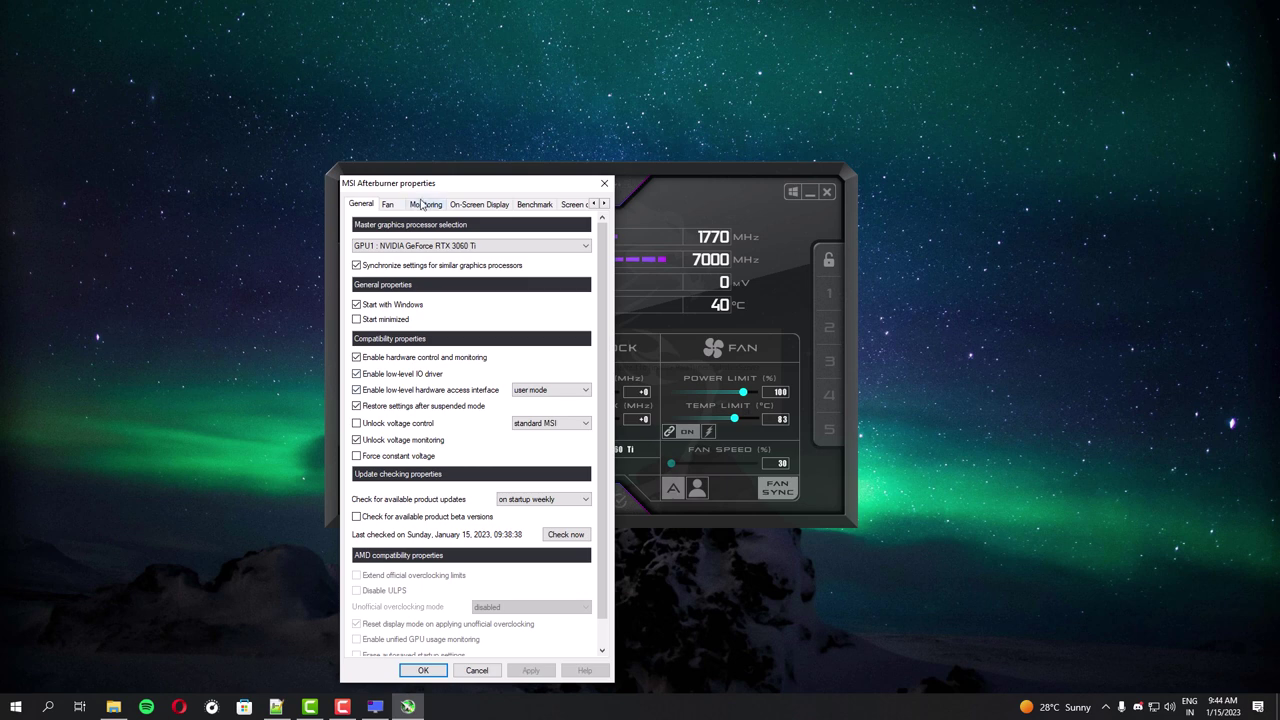
{"action": "left_click", "coordinate": [424, 204]}
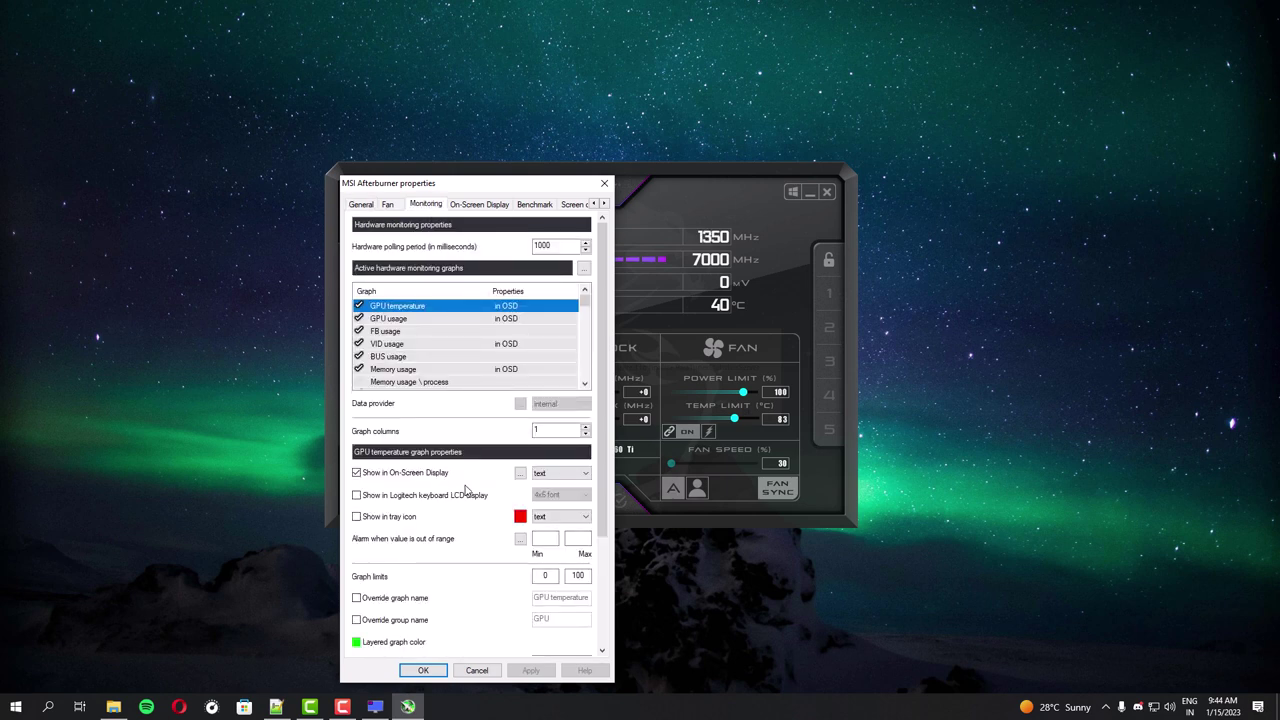
Override the GPU temperature graph's group name as GPU and apply.
{"action": "left_click_drag", "start_coordinate": [602, 505], "coordinate": [602, 650]}
{"action": "double_click", "coordinate": [396, 368]}
{"action": "scroll", "coordinate": [593, 392], "scroll_direction": "up", "scroll_amount": 3}
{"action": "left_click", "coordinate": [414, 527]}
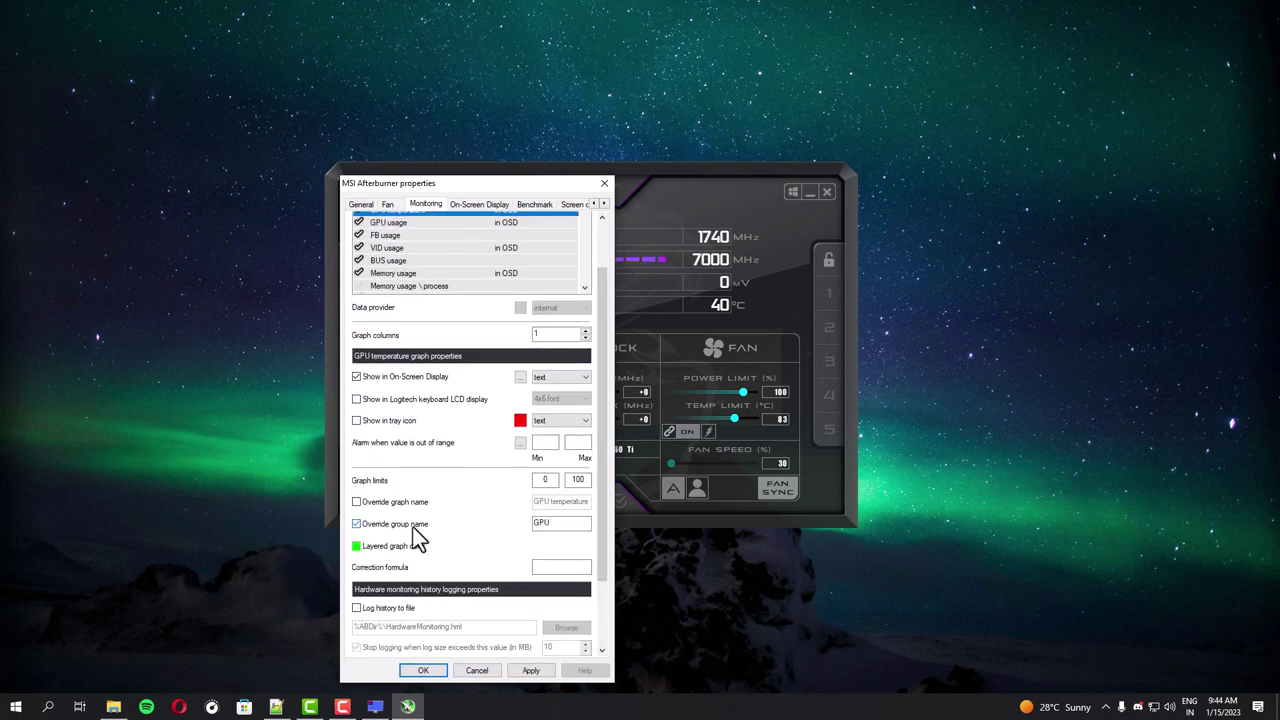
{"action": "left_click", "coordinate": [526, 671]}
Assign OSD hotkeys Ctrl+[ to toggle, Ctrl+] to show and Ctrl+\ to hide, then apply.
{"action": "left_click", "coordinate": [469, 209]}
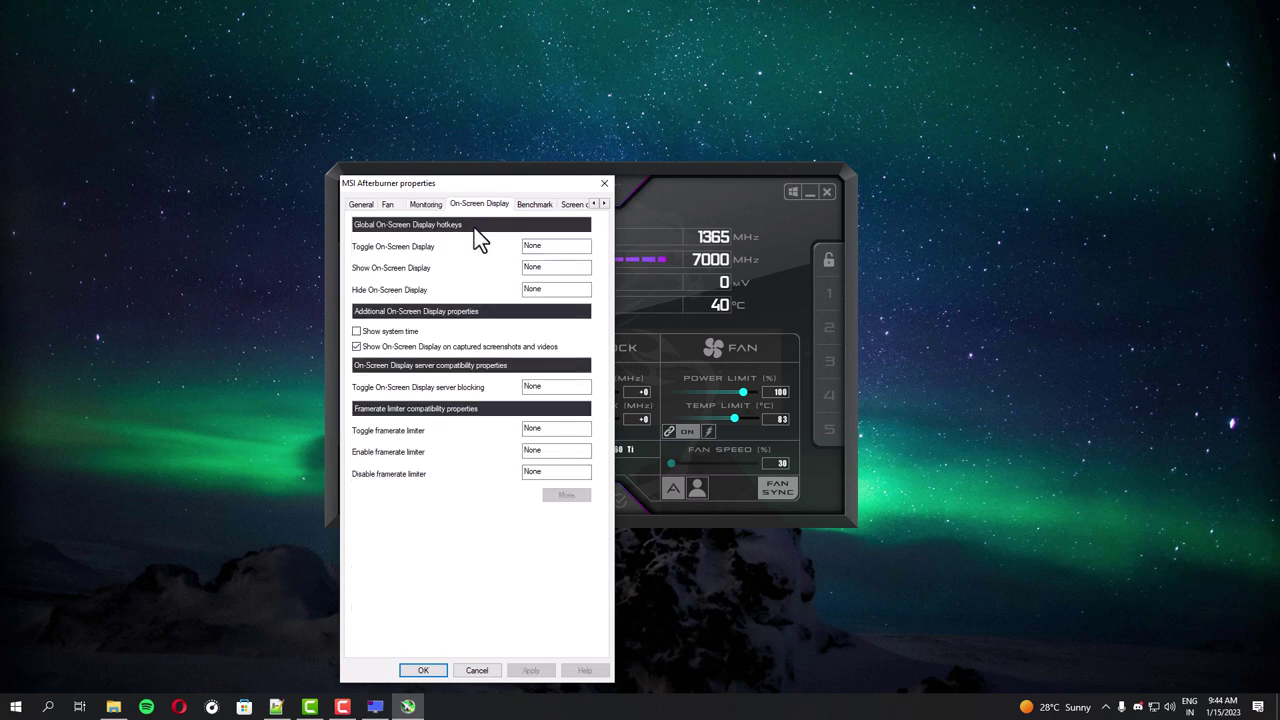
{"action": "mouse_move", "coordinate": [569, 246]}
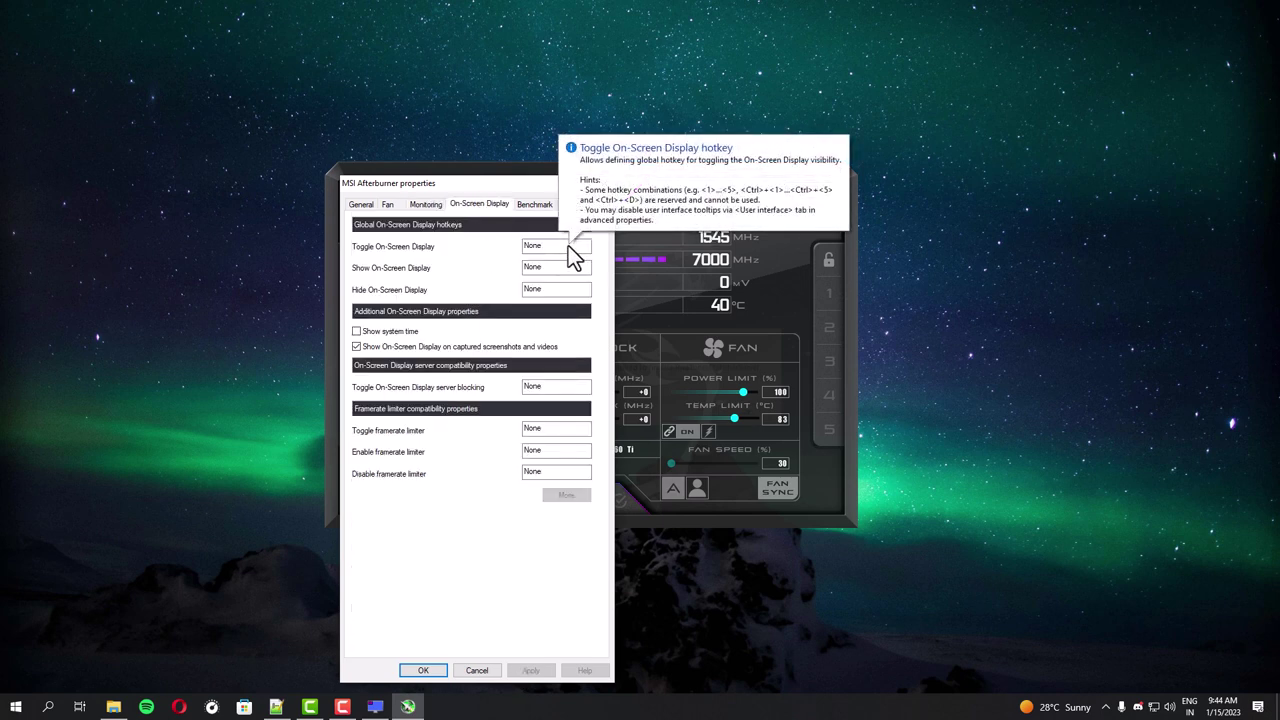
{"action": "left_click", "coordinate": [568, 246]}
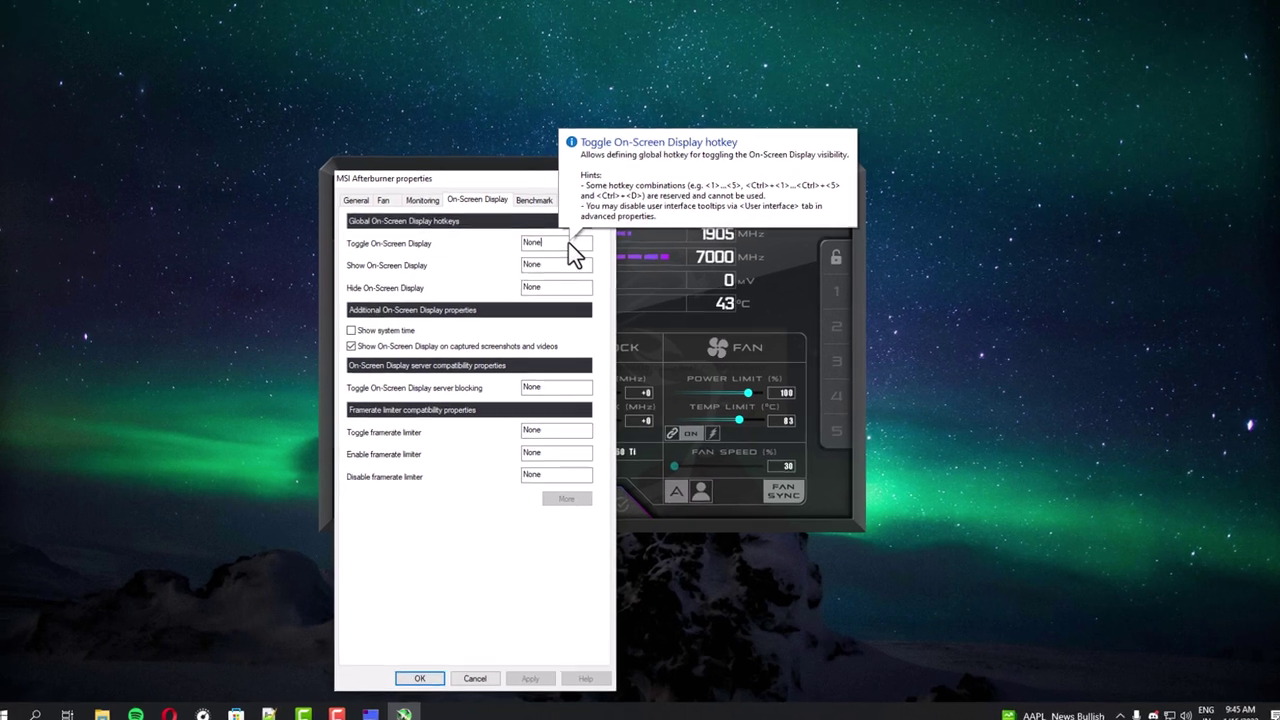
{"action": "key", "text": "ctrl"}
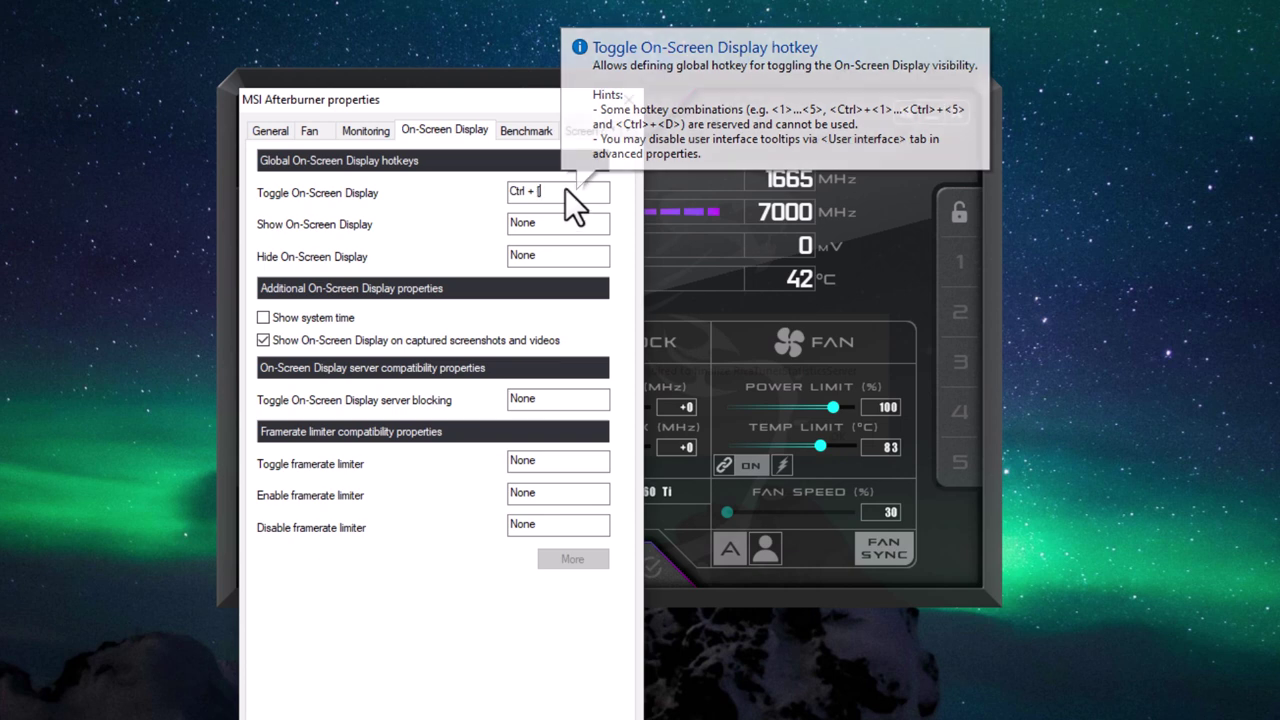
{"action": "left_click", "coordinate": [542, 226]}
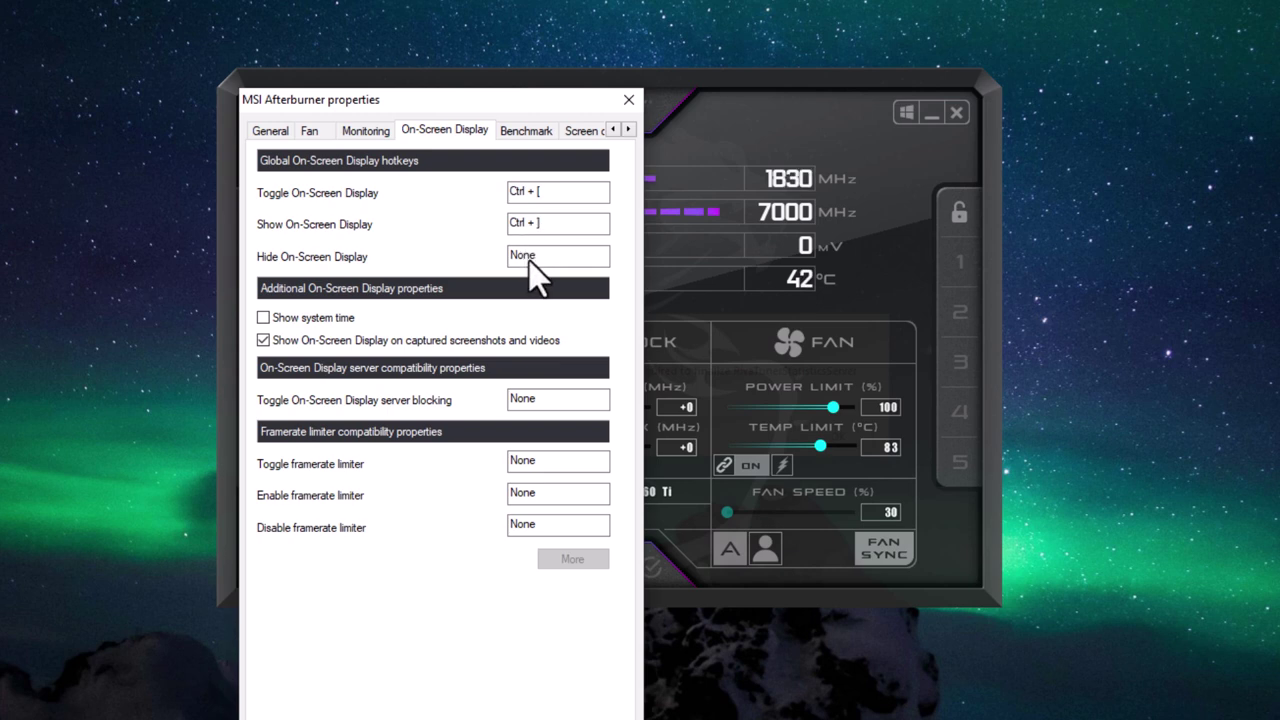
{"action": "key", "text": "ctrl+backslash"}
{"action": "left_click", "coordinate": [526, 138]}
{"action": "left_click", "coordinate": [566, 134]}
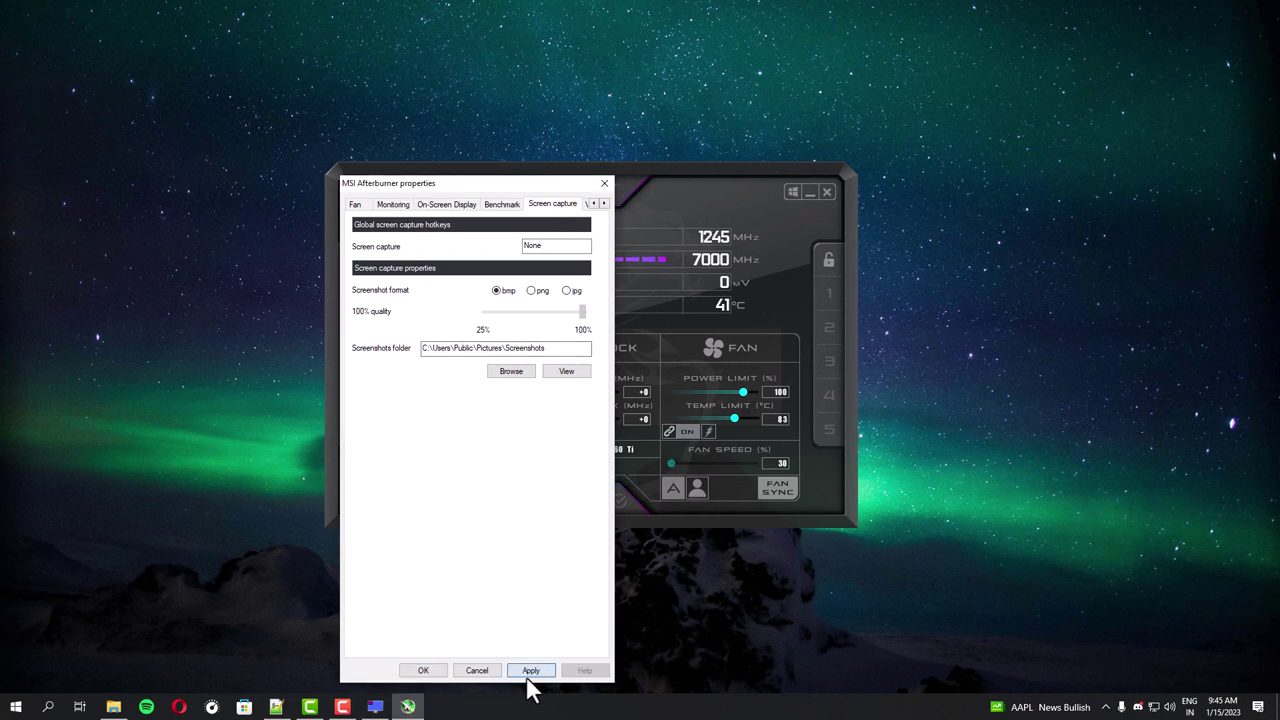
{"action": "left_click", "coordinate": [530, 672]}
Close Afterburner's settings with OK and launch Minecraft from the Start menu's Recent list.
{"action": "left_click", "coordinate": [420, 669]}
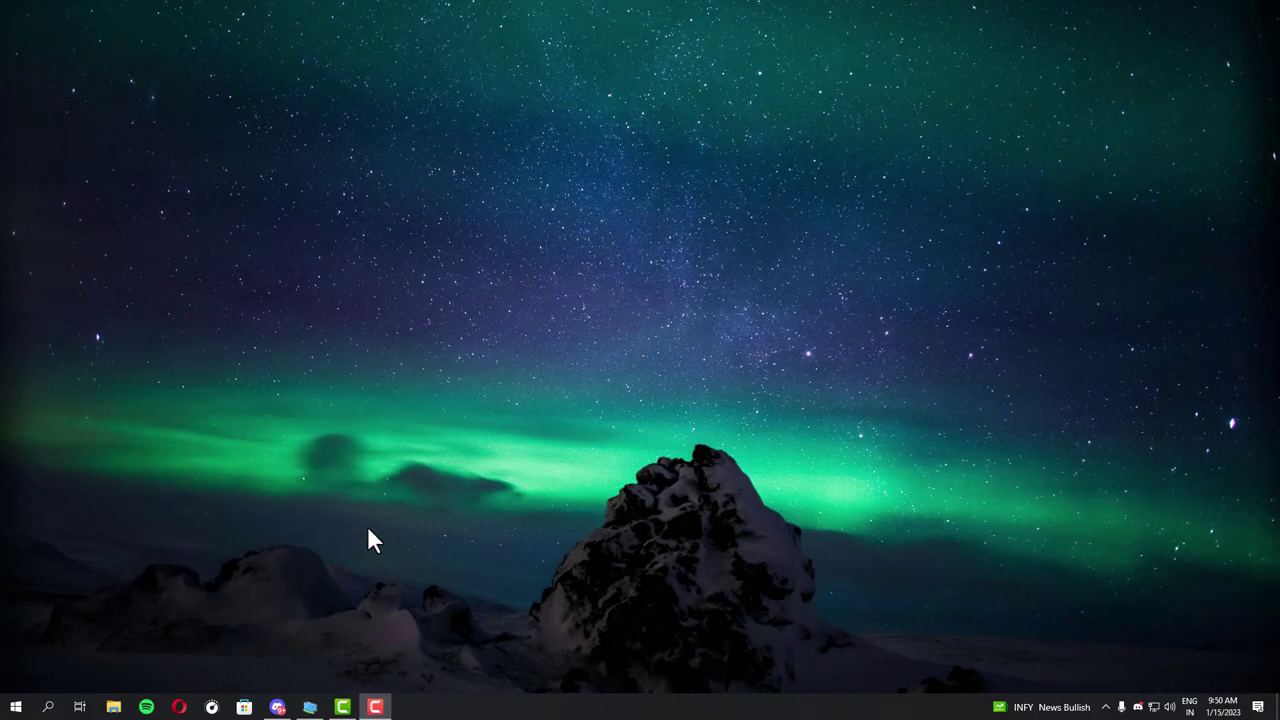
{"action": "left_click", "coordinate": [40, 708]}
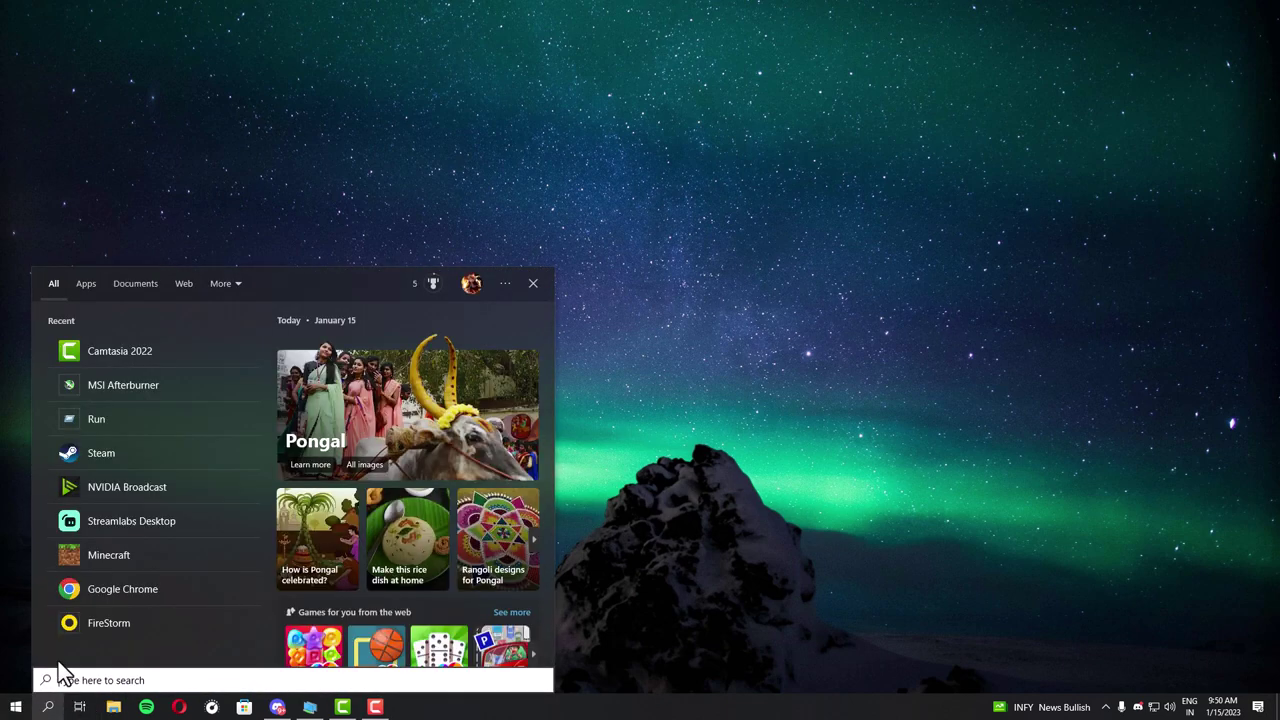
{"action": "left_click", "coordinate": [104, 557]}
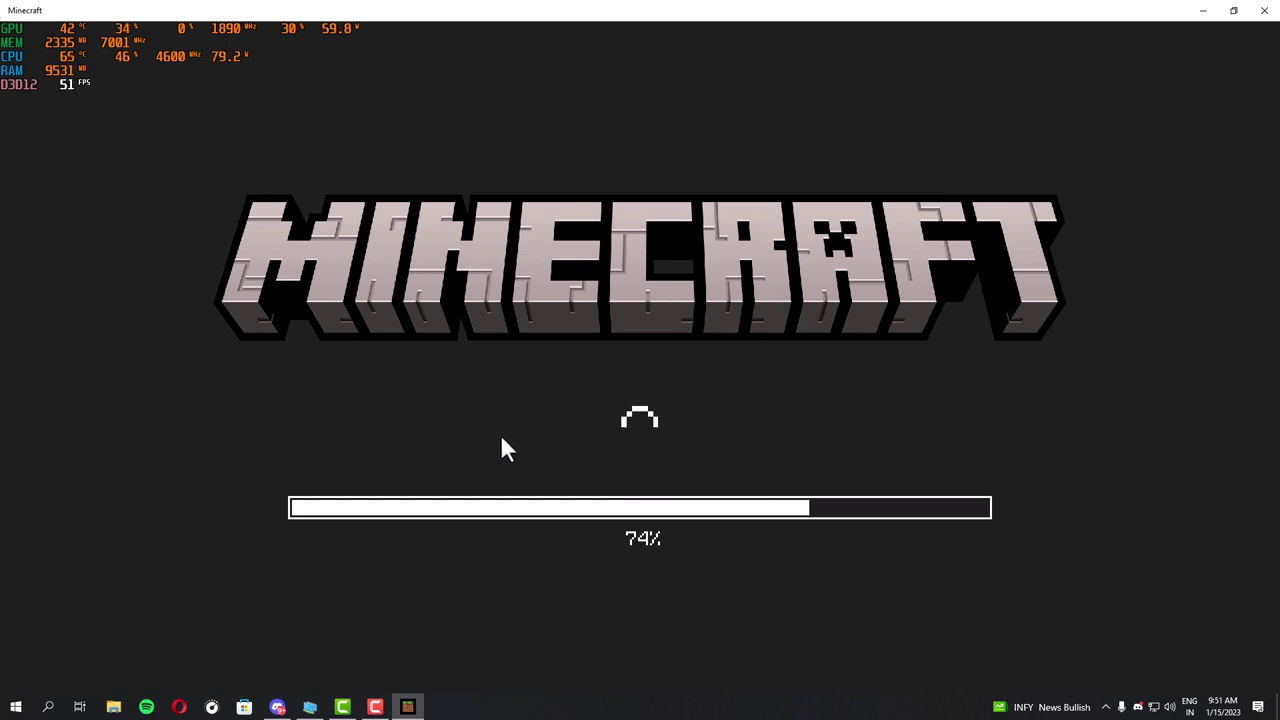
Move the Afterburner window over the Minecraft menu and reopen its Monitoring settings.
{"action": "left_click", "coordinate": [48, 707]}
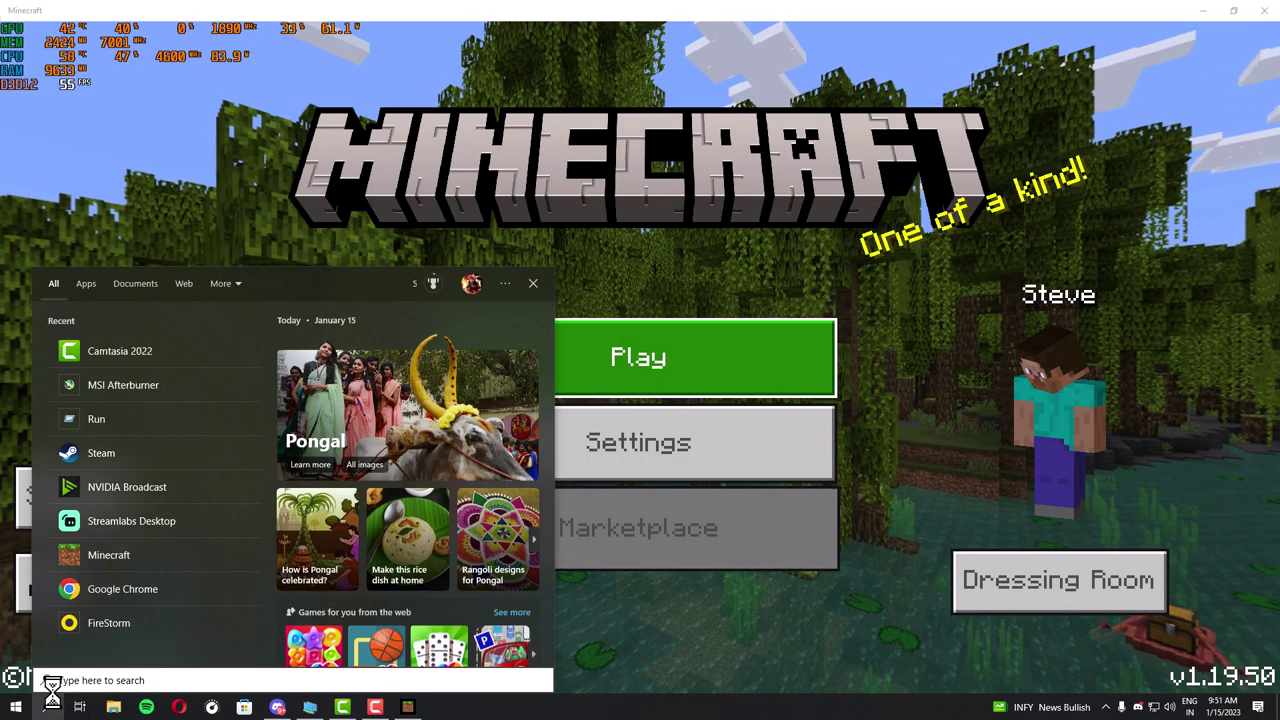
{"action": "key", "text": "Escape"}
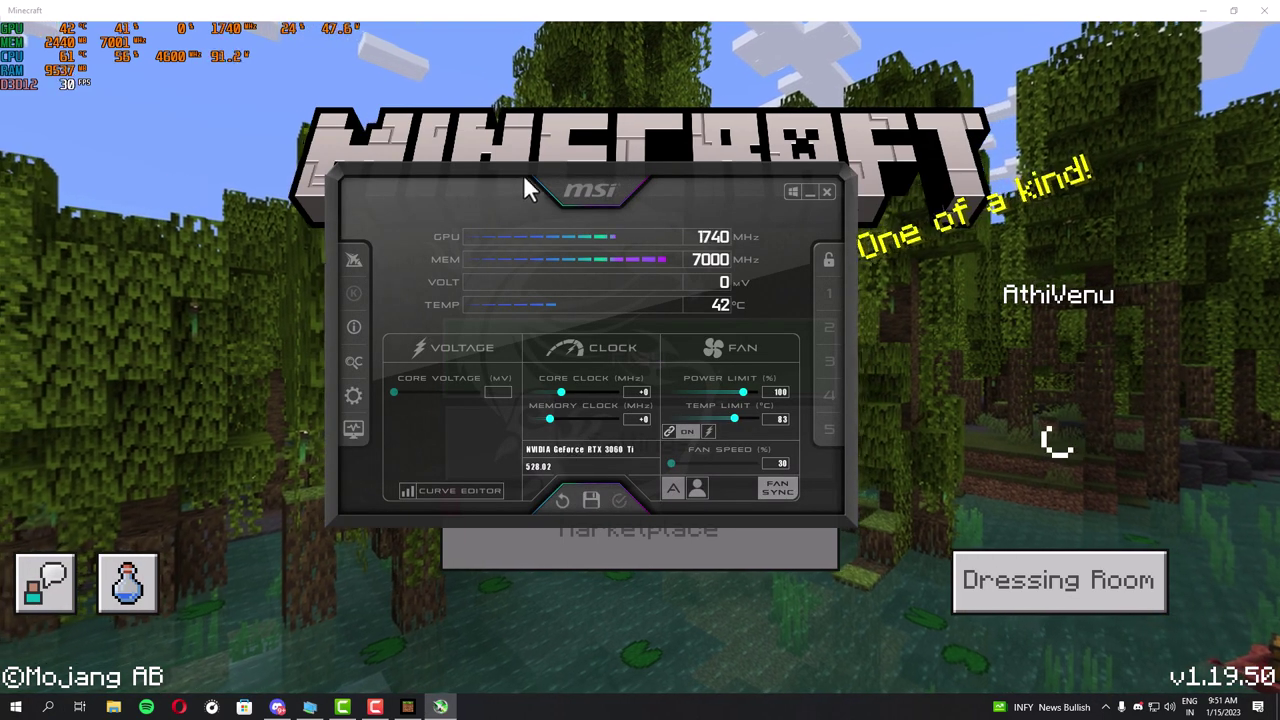
{"action": "left_click_drag", "start_coordinate": [529, 186], "coordinate": [776, 248]}
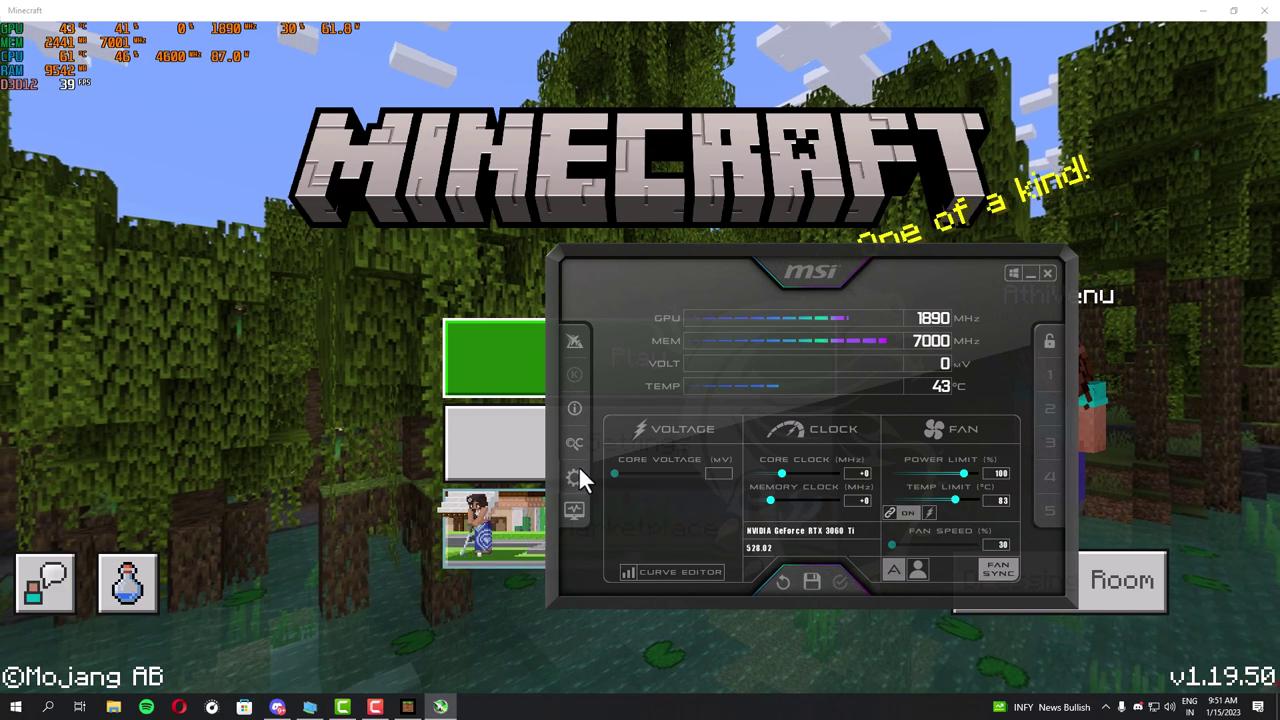
{"action": "left_click", "coordinate": [578, 468]}
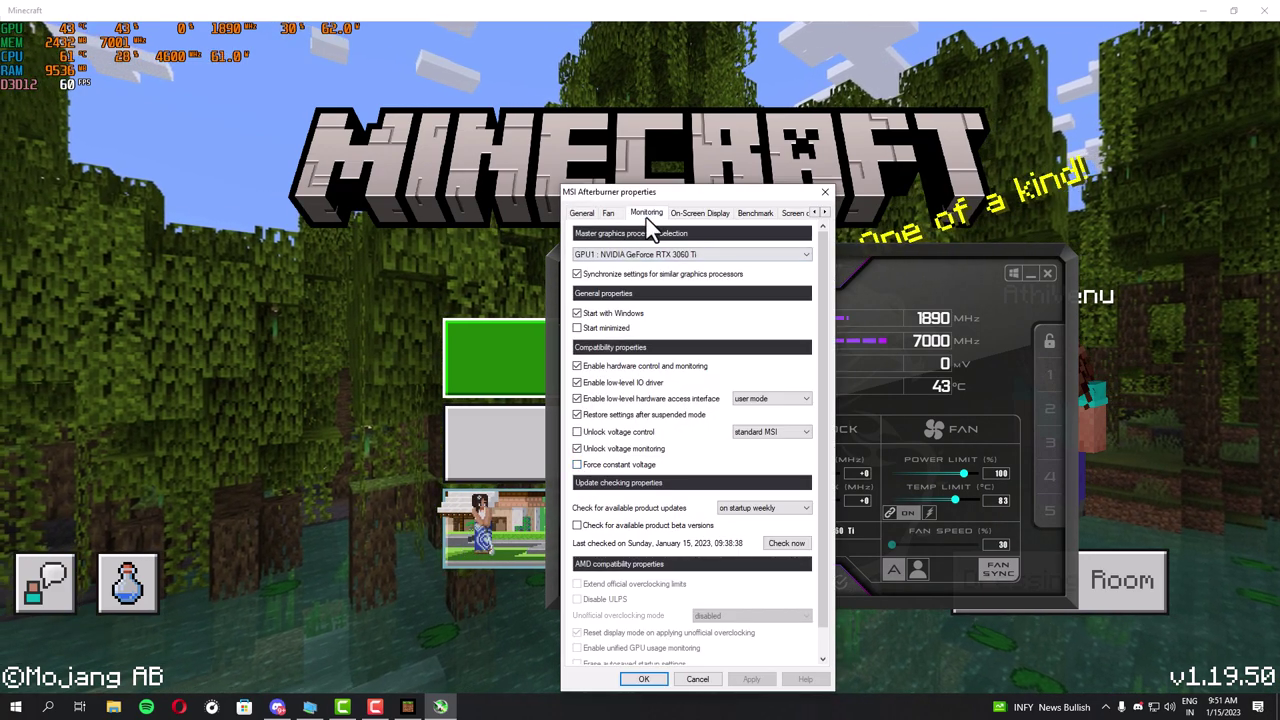
{"action": "left_click", "coordinate": [646, 215]}
Activate the Memory usage \ process graph, show it on the overlay, and apply.
{"action": "left_click", "coordinate": [640, 389]}
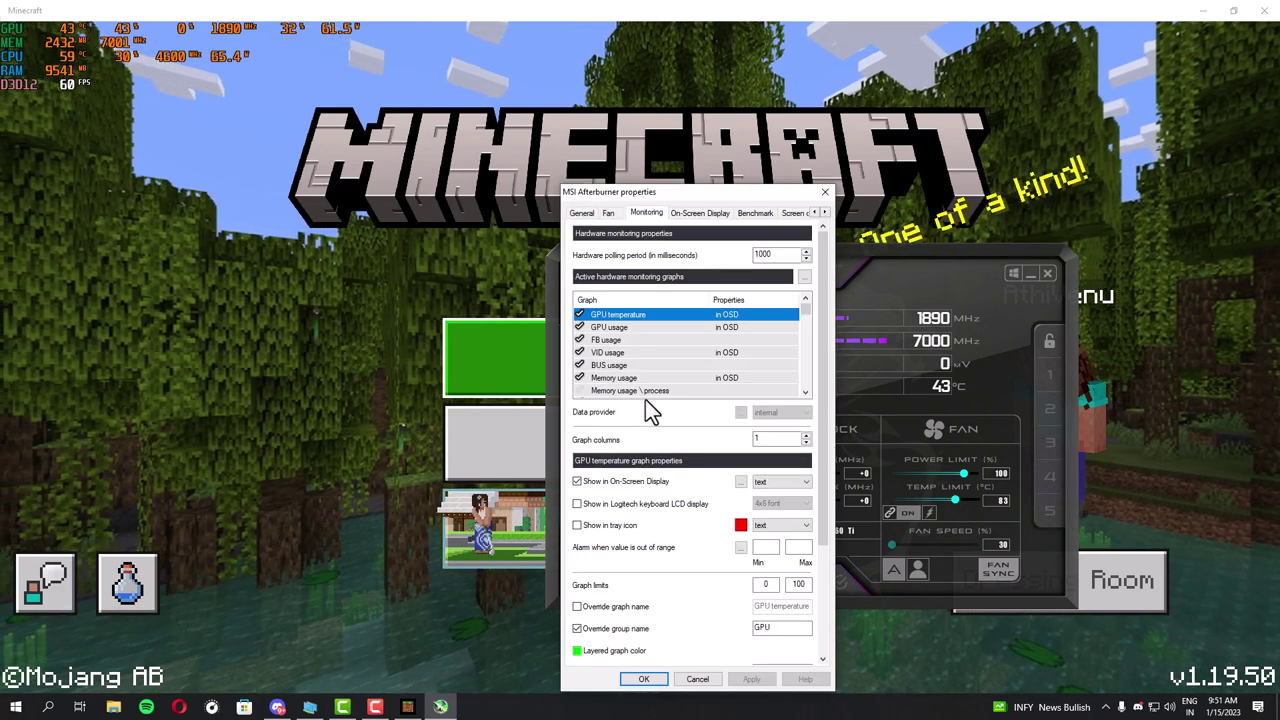
{"action": "double_click", "coordinate": [642, 389]}
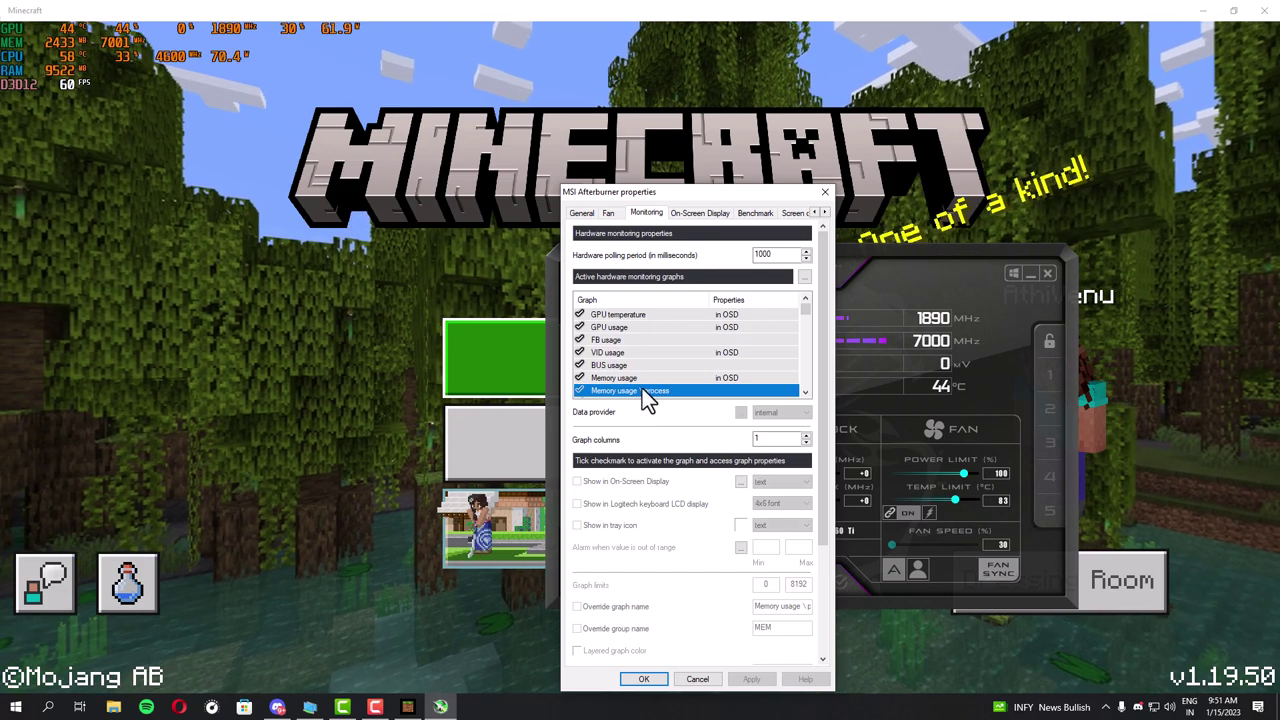
{"action": "scroll", "coordinate": [642, 388], "scroll_direction": "down", "scroll_amount": 1}
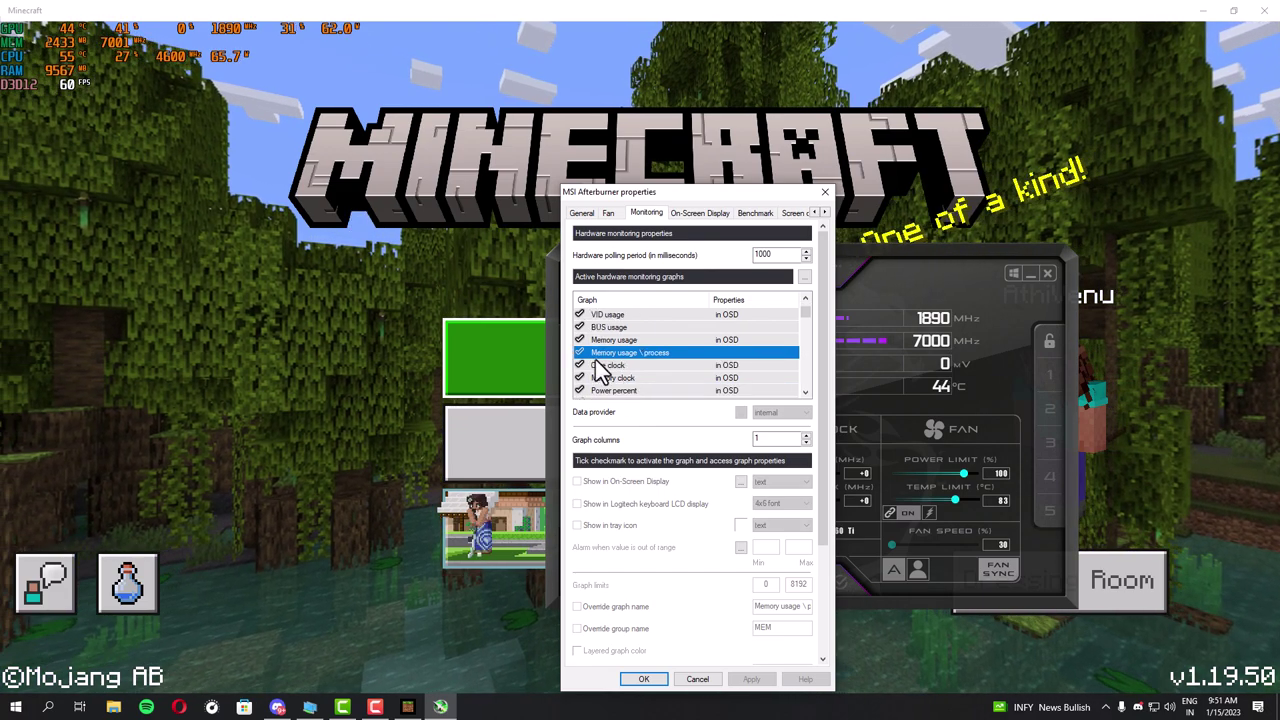
{"action": "left_click", "coordinate": [579, 353]}
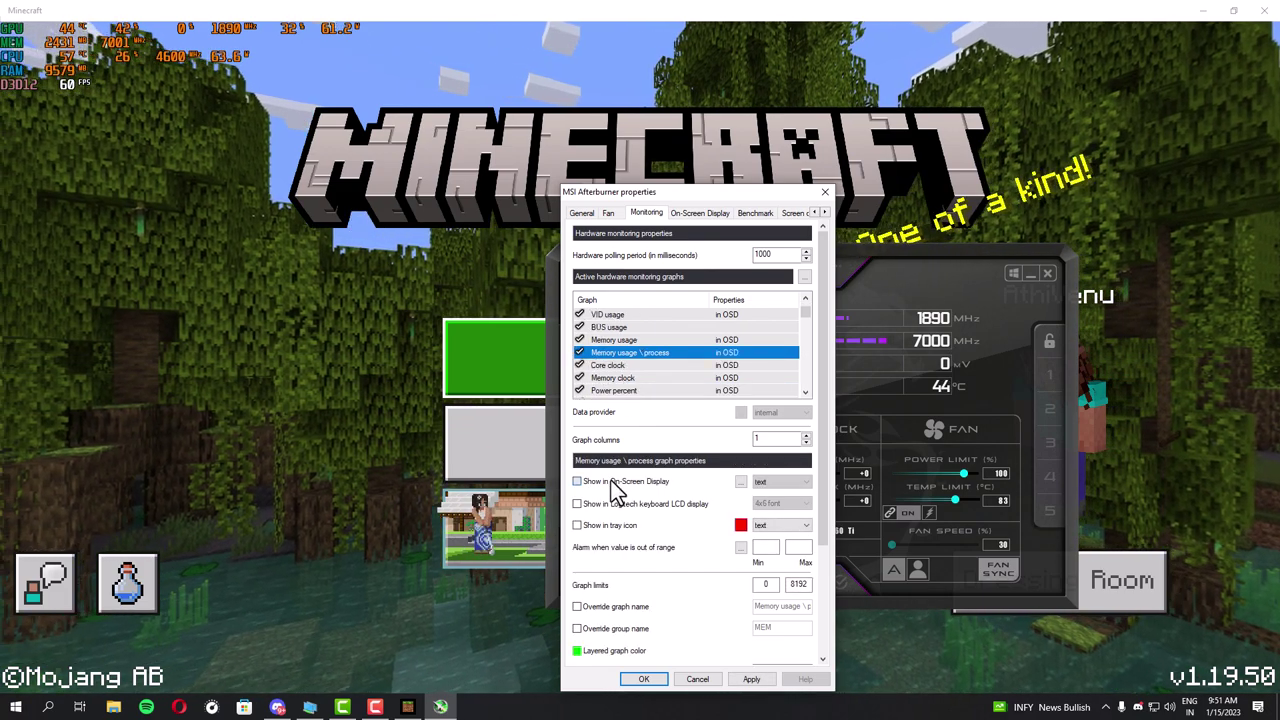
{"action": "left_click", "coordinate": [608, 482]}
{"action": "left_click", "coordinate": [762, 681]}
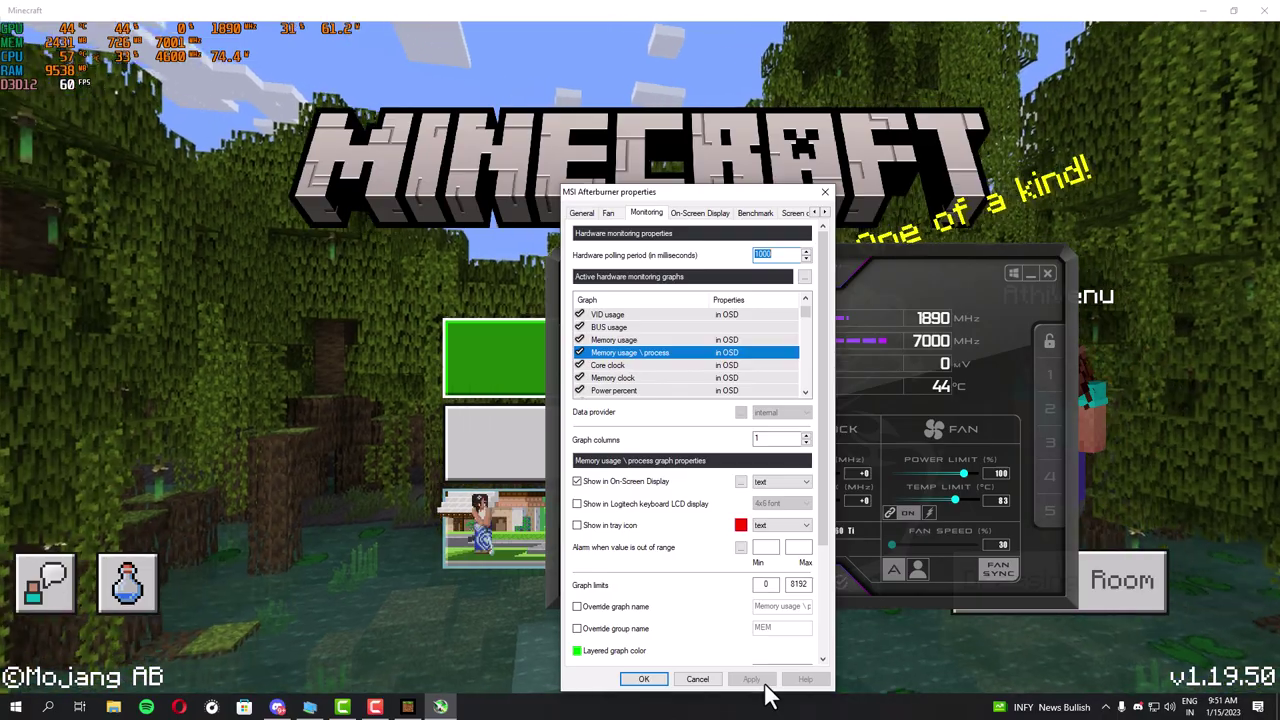
Select the RAM usage \ process and Memory usage graphs in the list.
{"action": "scroll", "coordinate": [812, 332], "scroll_direction": "down", "scroll_amount": 5}
{"action": "left_click_drag", "start_coordinate": [812, 332], "coordinate": [816, 375]}
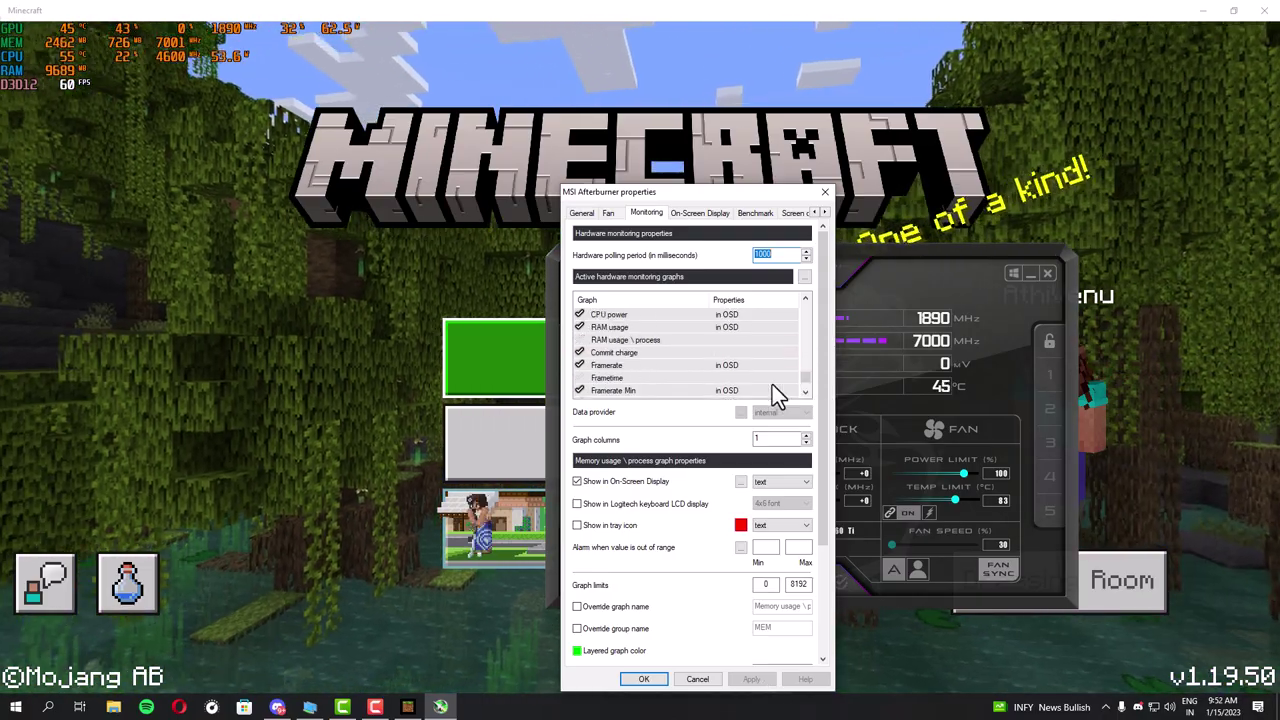
{"action": "left_click", "coordinate": [686, 340]}
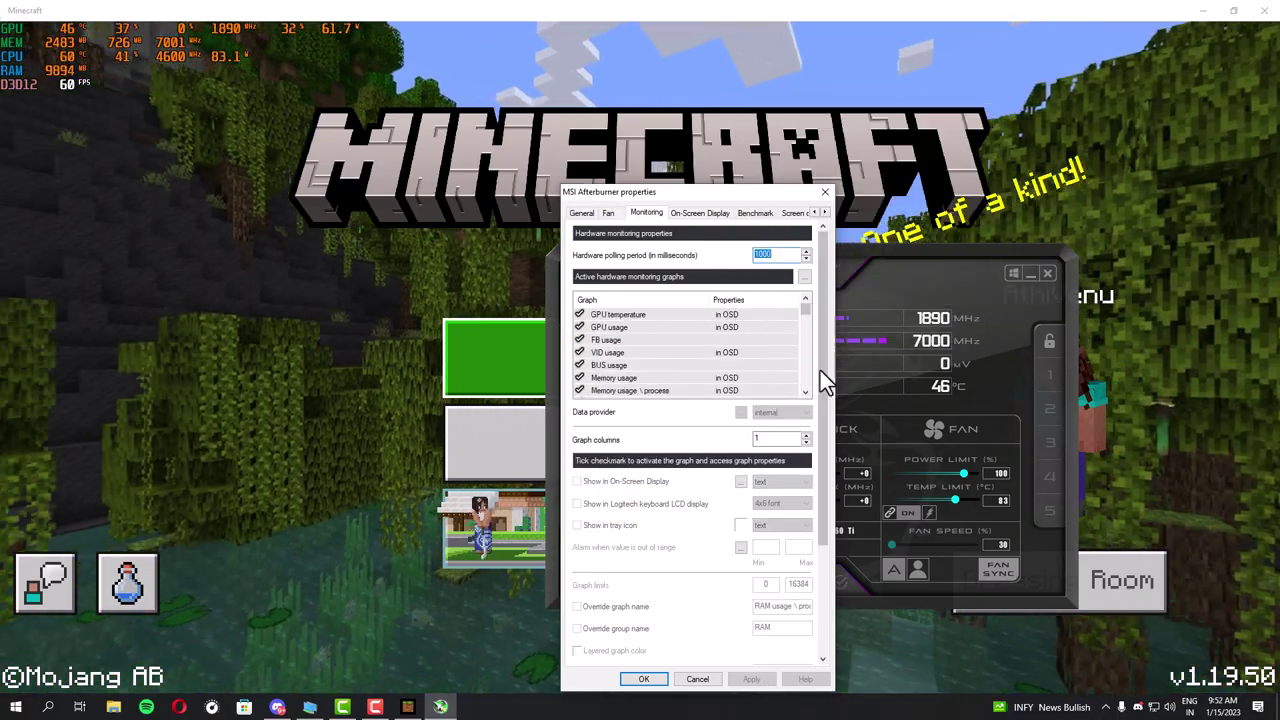
{"action": "key", "text": "Tab"}
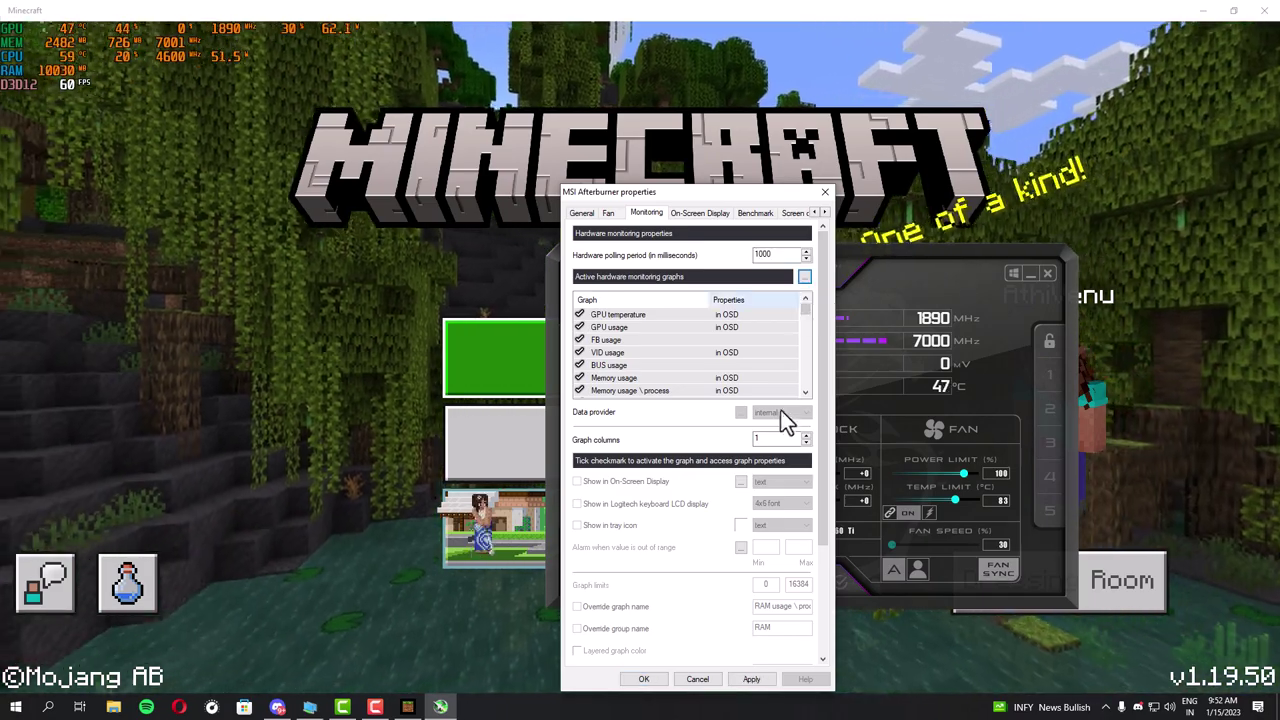
{"action": "left_click", "coordinate": [656, 377]}
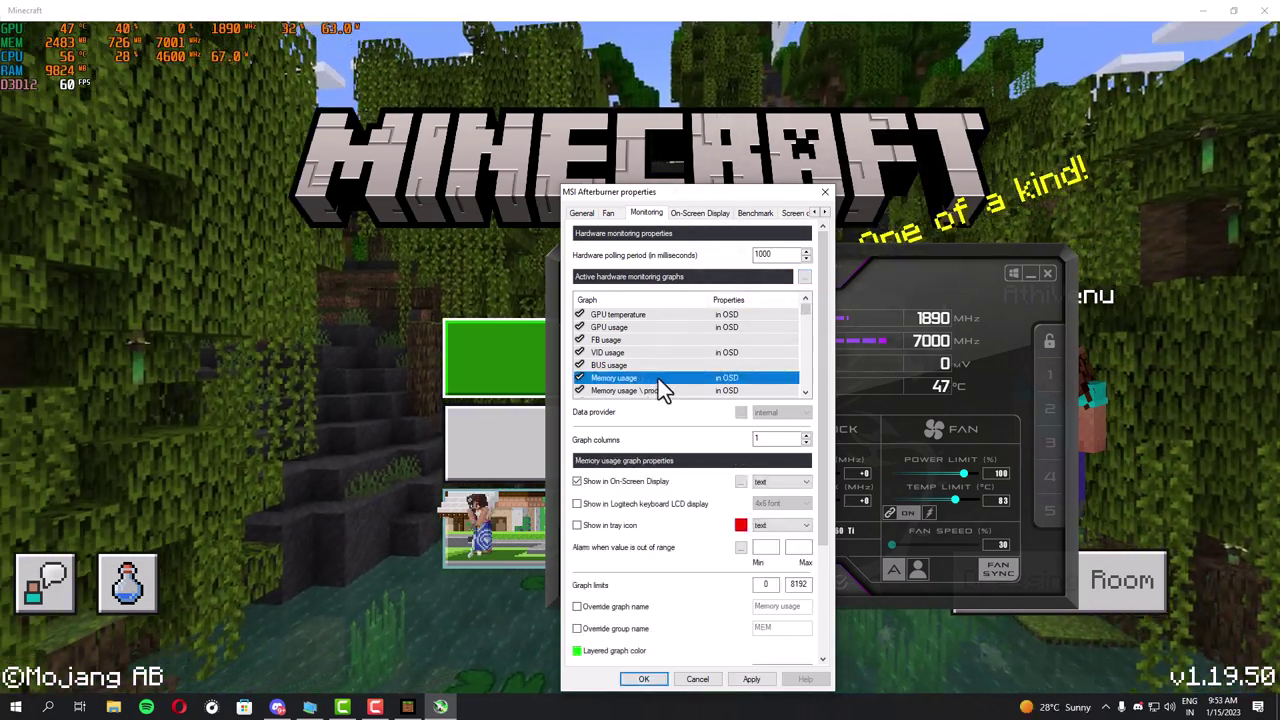
{"action": "scroll", "coordinate": [660, 375], "scroll_direction": "down", "scroll_amount": 8}
{"action": "scroll", "coordinate": [668, 380], "scroll_direction": "down", "scroll_amount": 8}
Switch Framerate's overlay display to text and graph, then back to text only.
{"action": "left_click", "coordinate": [668, 378]}
{"action": "left_click", "coordinate": [782, 481]}
{"action": "left_click", "coordinate": [794, 523]}
{"action": "left_click", "coordinate": [751, 679]}
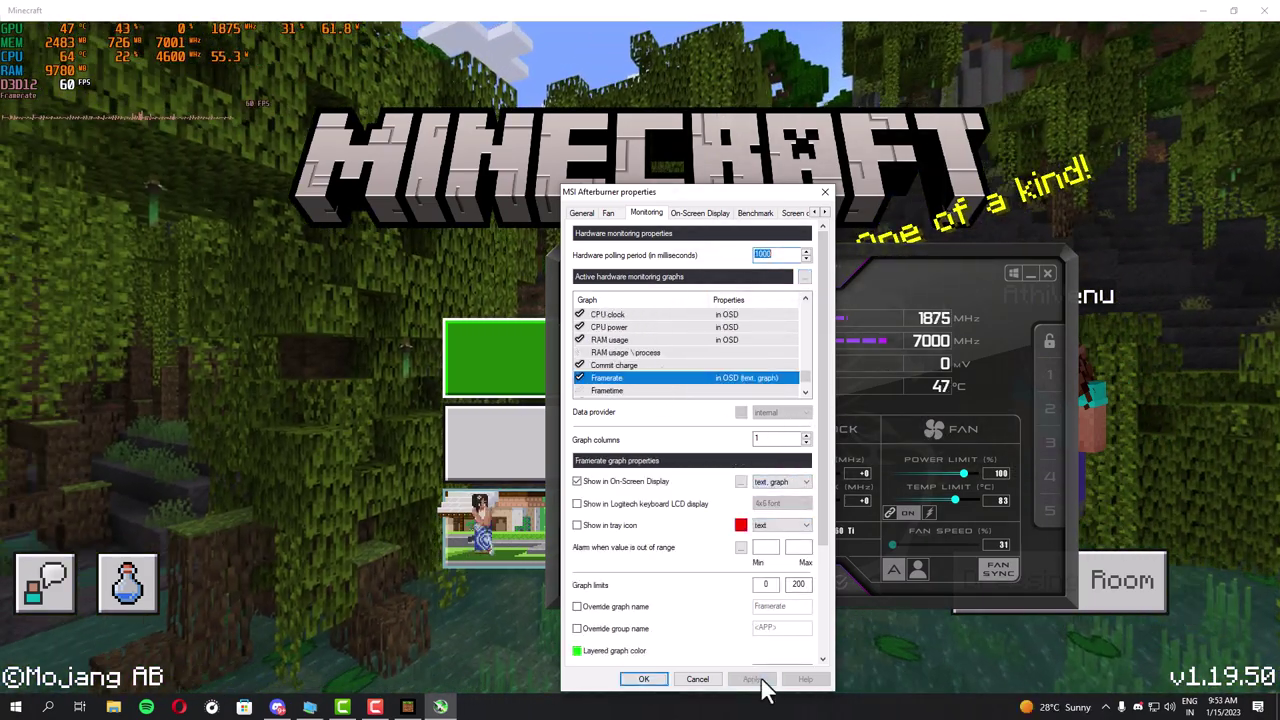
{"action": "left_click", "coordinate": [782, 481]}
{"action": "left_click", "coordinate": [778, 495]}
{"action": "left_click", "coordinate": [751, 679]}
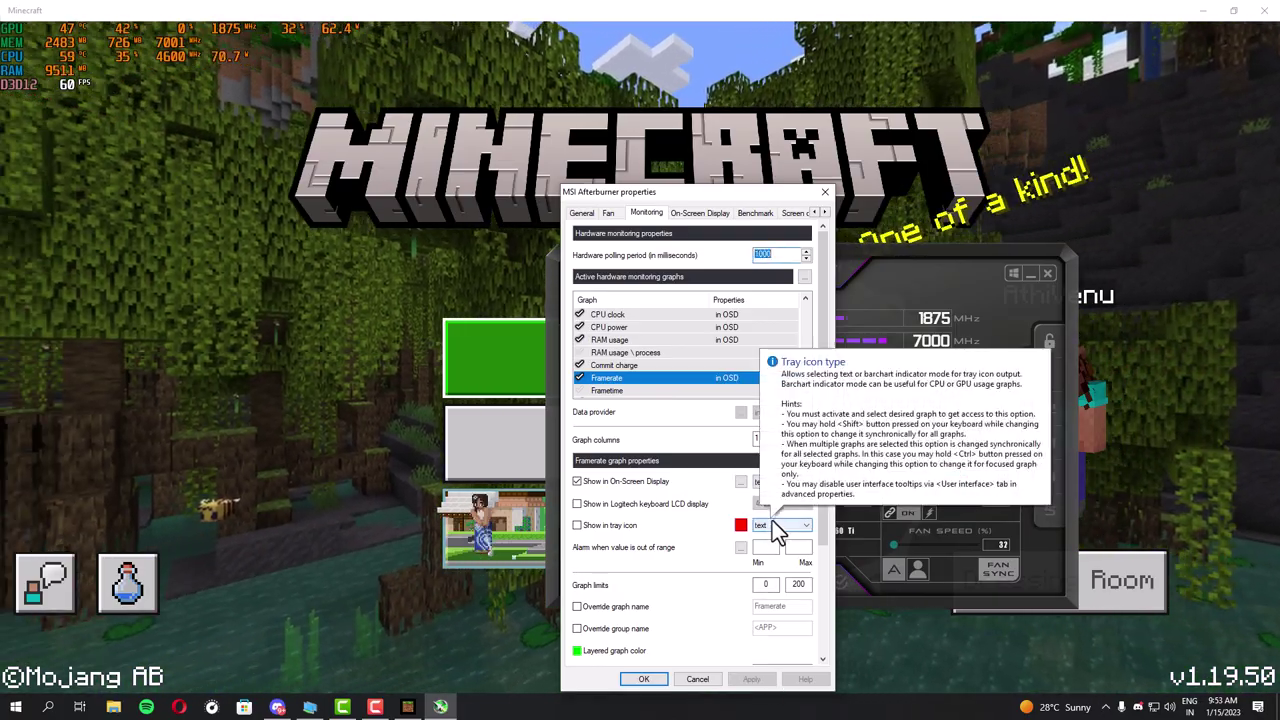
Activate the RAM usage \ process graph, show it on the overlay, and apply.
{"action": "double_click", "coordinate": [654, 350]}
{"action": "scroll", "coordinate": [651, 312], "scroll_direction": "down", "scroll_amount": 1}
{"action": "left_click", "coordinate": [577, 481]}
{"action": "left_click", "coordinate": [751, 679]}
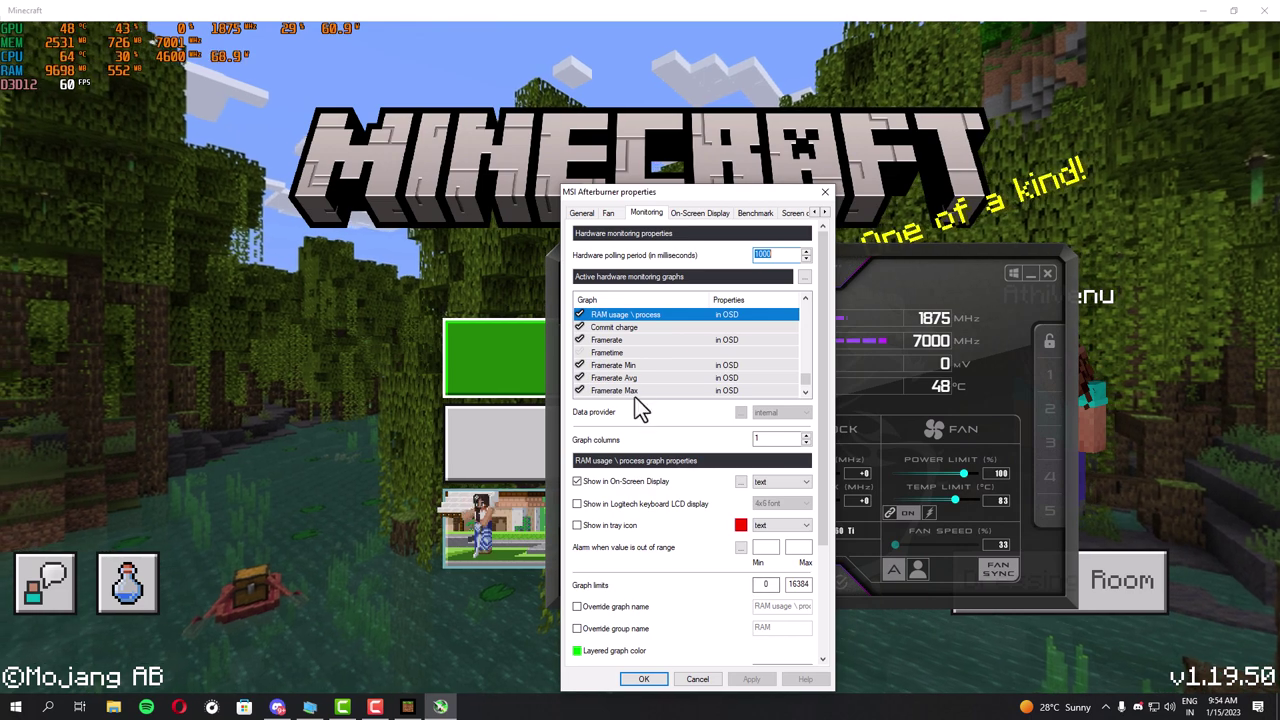
Select the Frametime, Framerate Min/Avg/Max and Framerate 1% Low graphs in the monitoring list.
{"action": "left_click", "coordinate": [617, 355]}
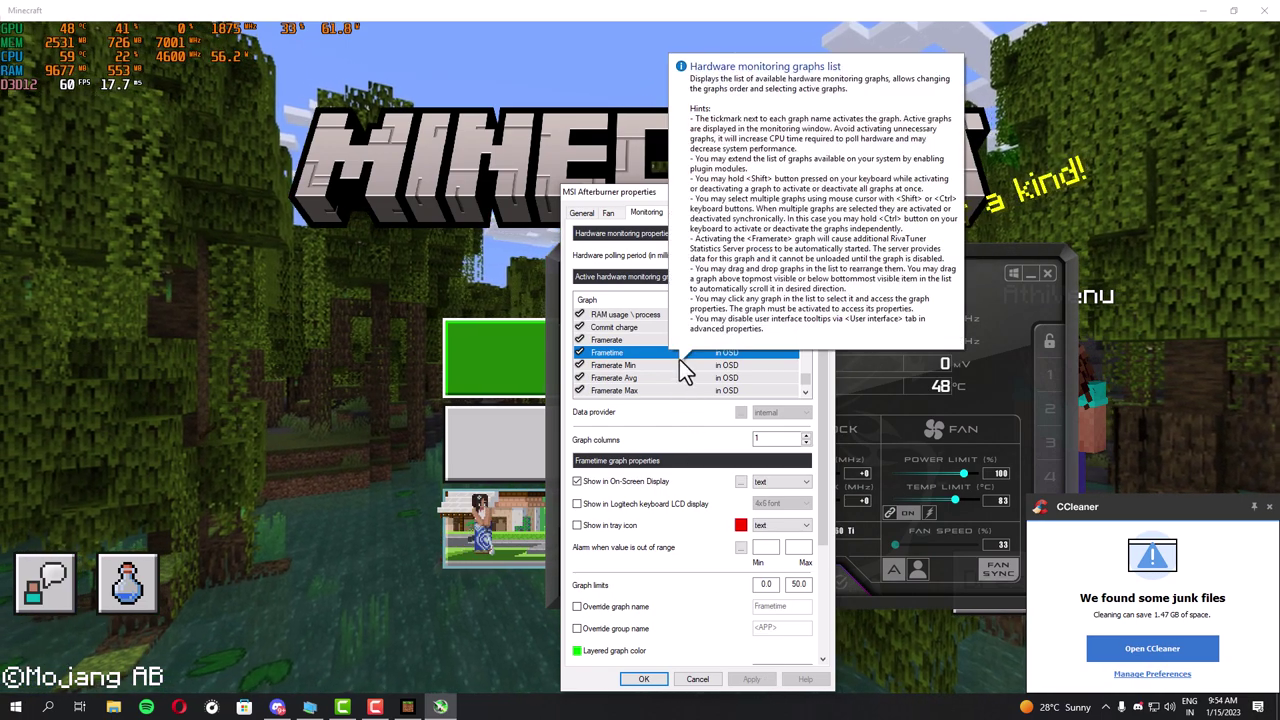
{"action": "left_click", "coordinate": [640, 365]}
{"action": "left_click", "coordinate": [637, 379]}
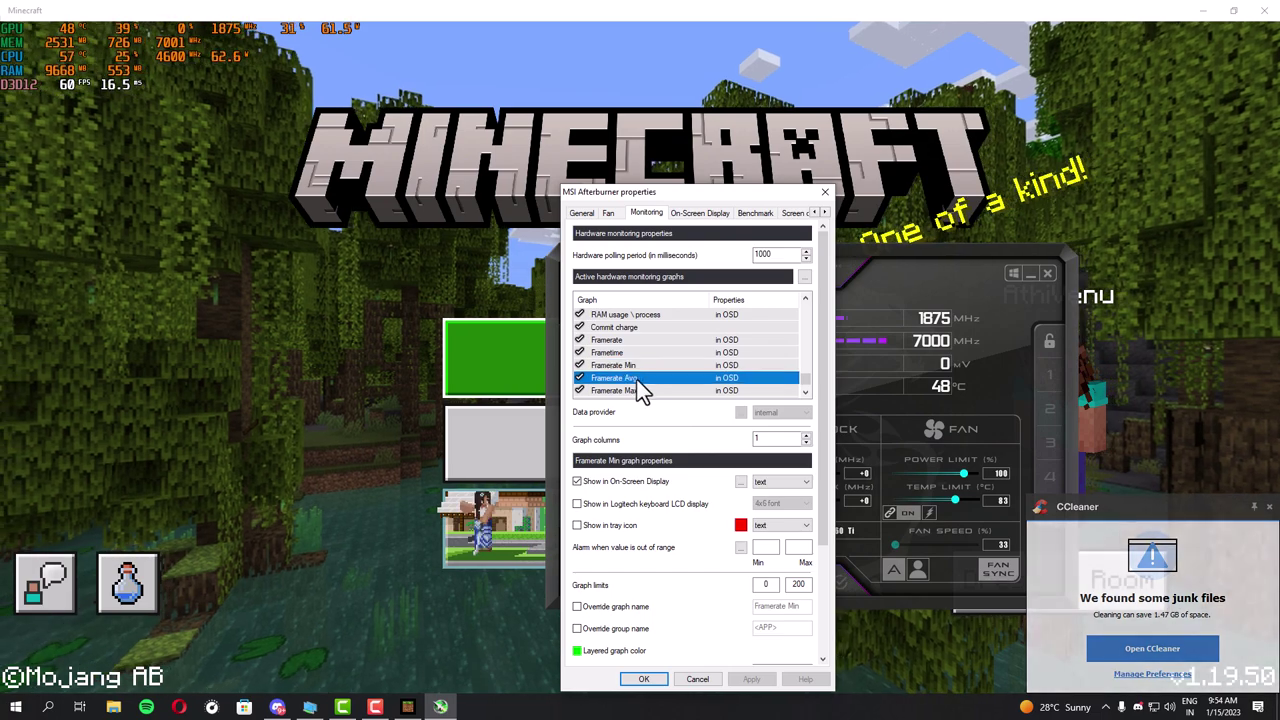
{"action": "left_click", "coordinate": [638, 390]}
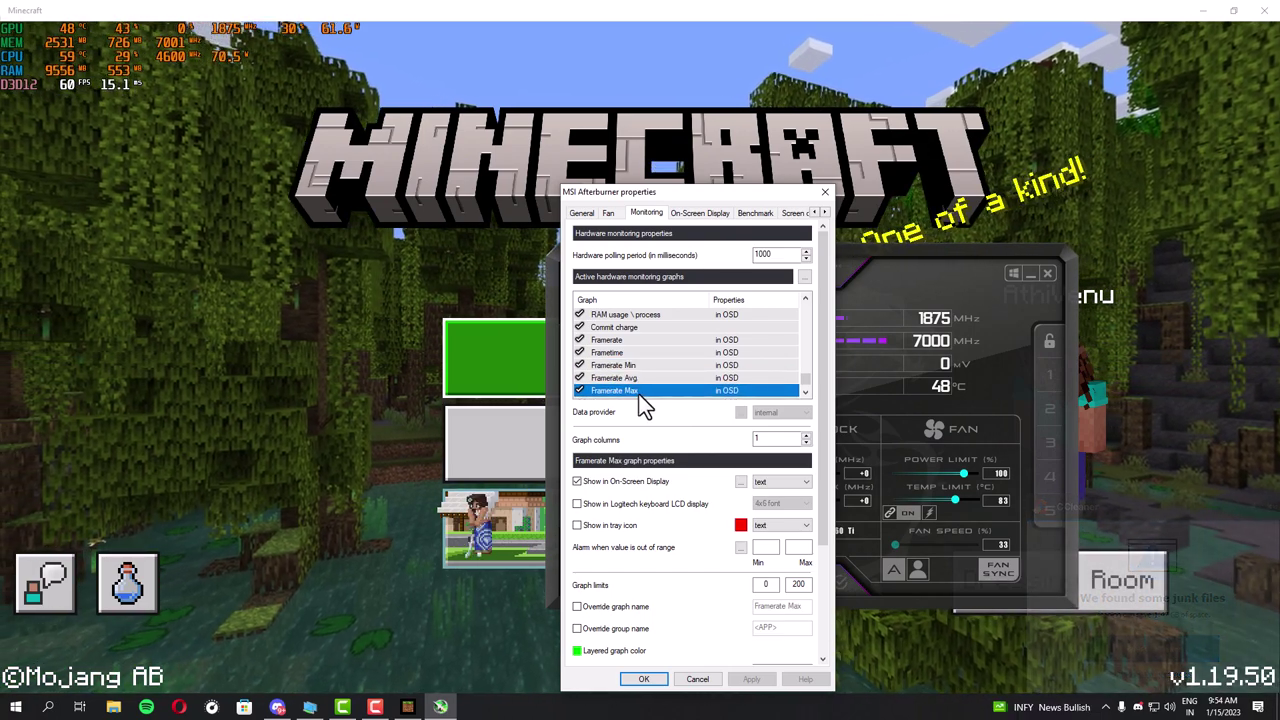
{"action": "scroll", "coordinate": [638, 393], "scroll_direction": "down", "scroll_amount": 1}
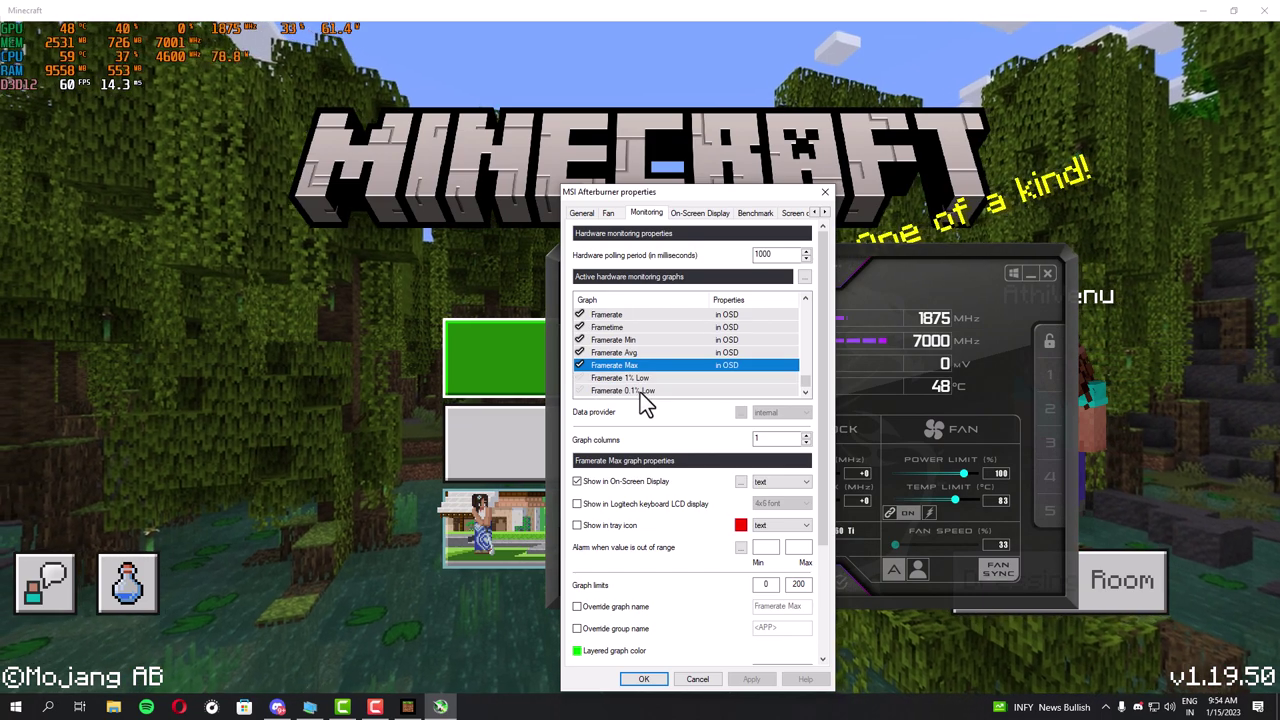
{"action": "left_click", "coordinate": [641, 378]}
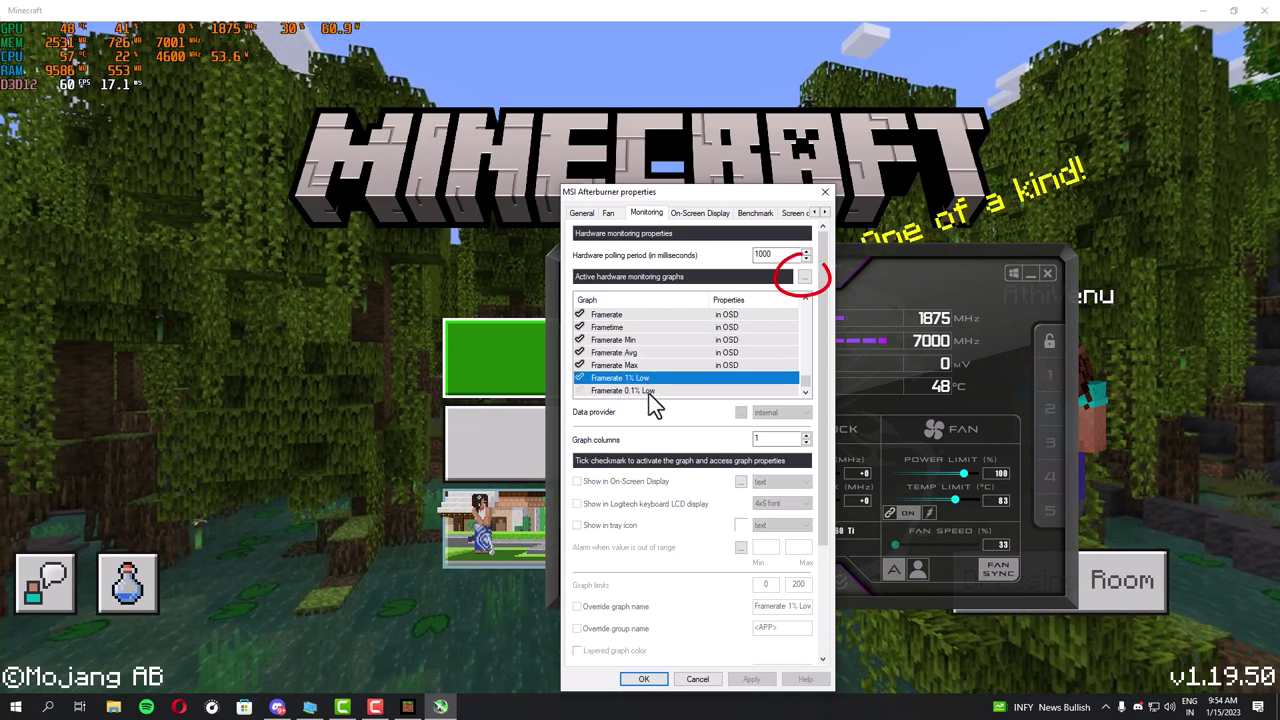
{"action": "left_click", "coordinate": [580, 378]}
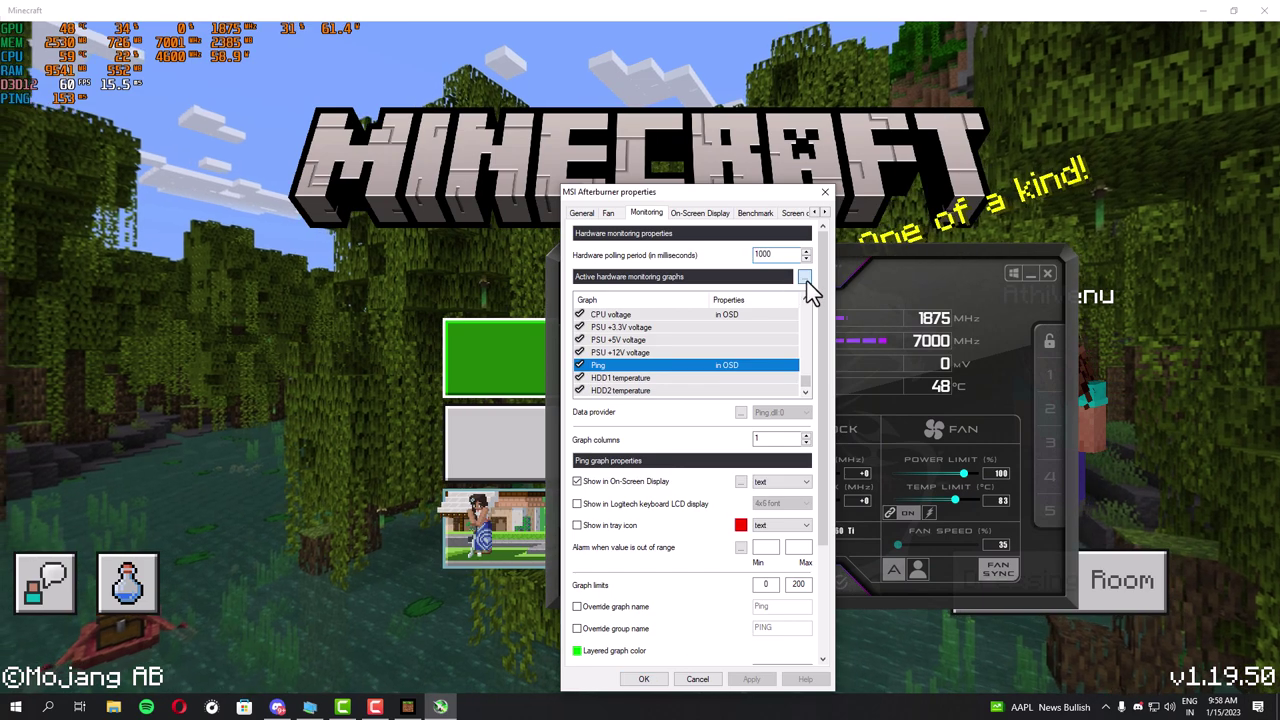
{"action": "left_click", "coordinate": [805, 278]}
{"action": "left_click", "coordinate": [651, 399]}
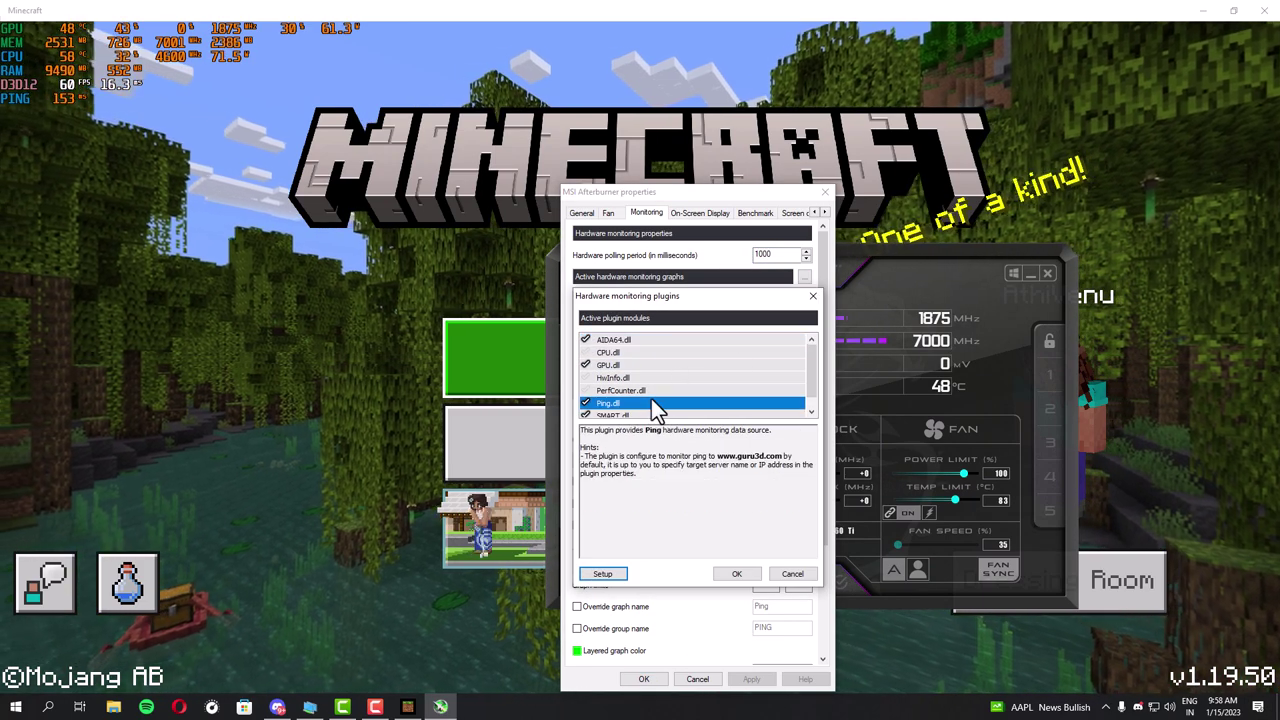
{"action": "left_click", "coordinate": [605, 575]}
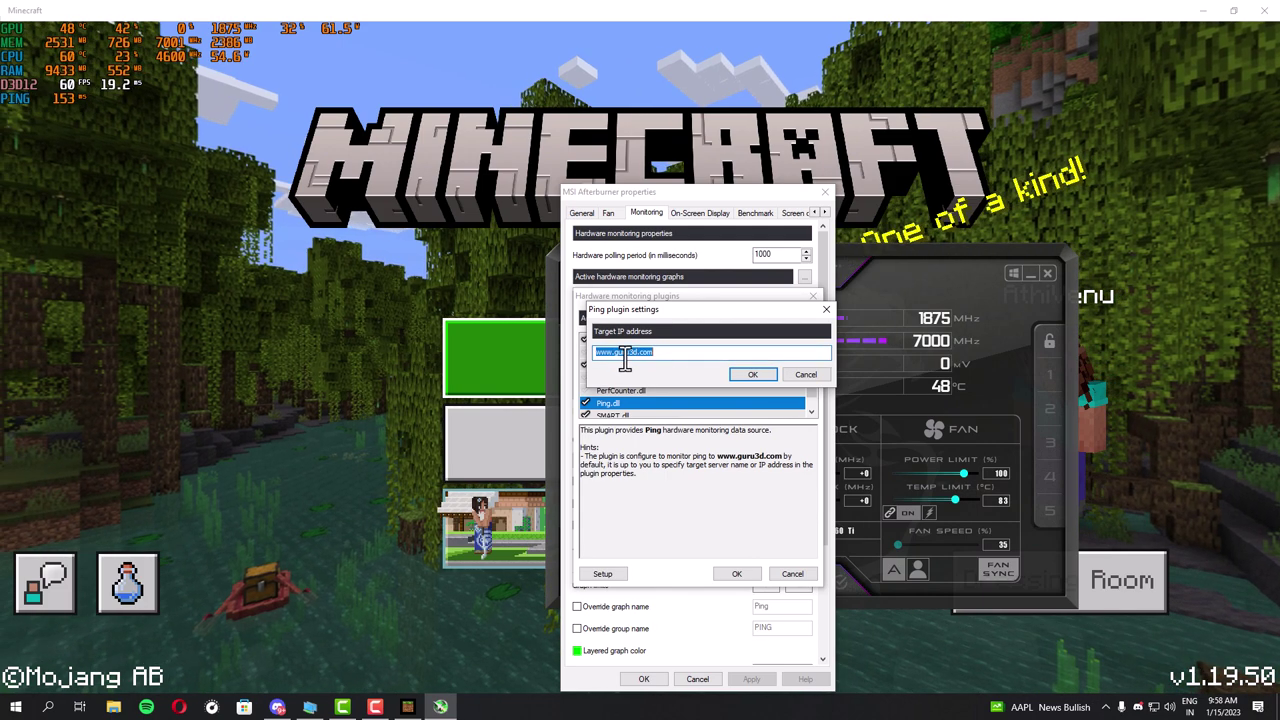
{"action": "left_click_drag", "start_coordinate": [622, 357], "coordinate": [612, 354]}
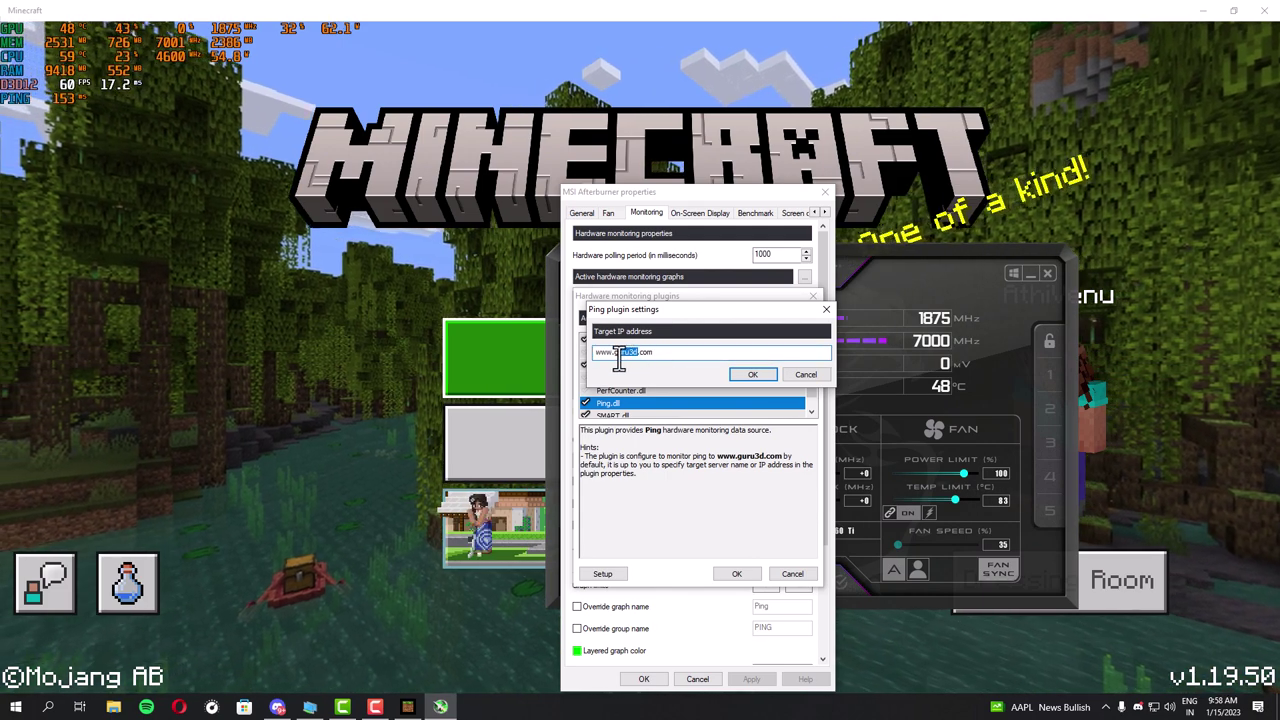
{"action": "type", "text": "google"}
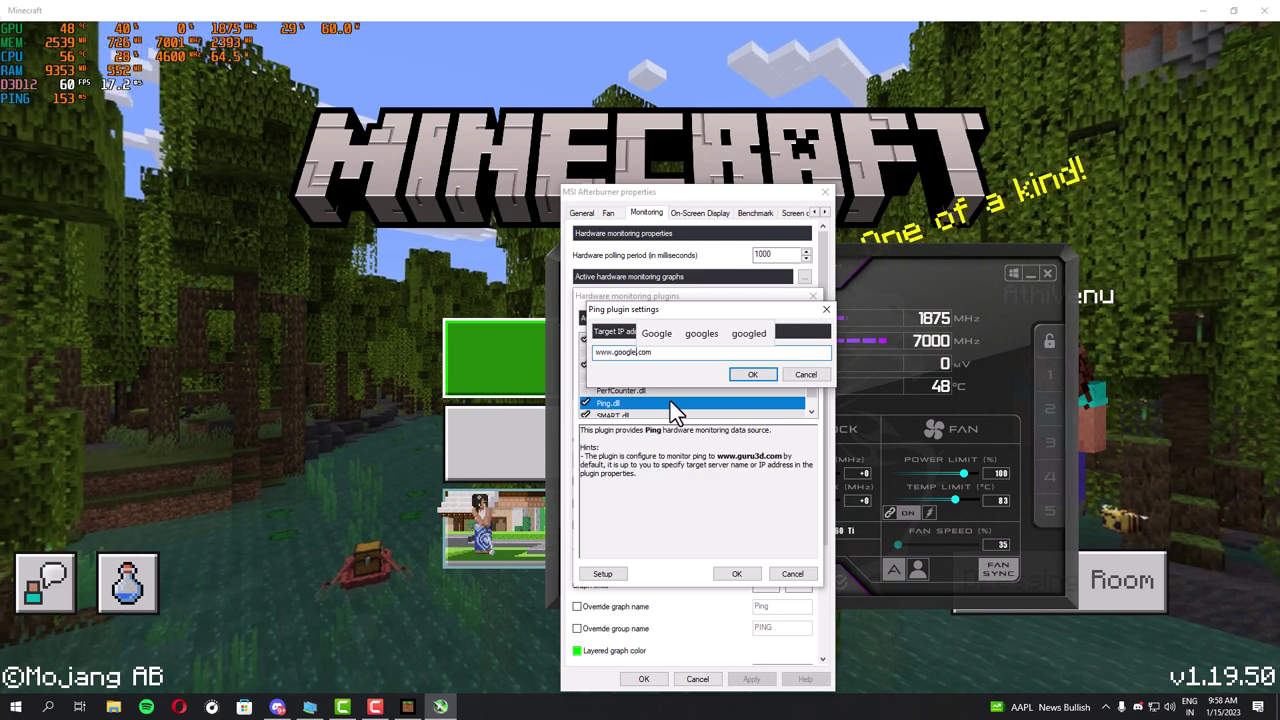
{"action": "left_click", "coordinate": [741, 372]}
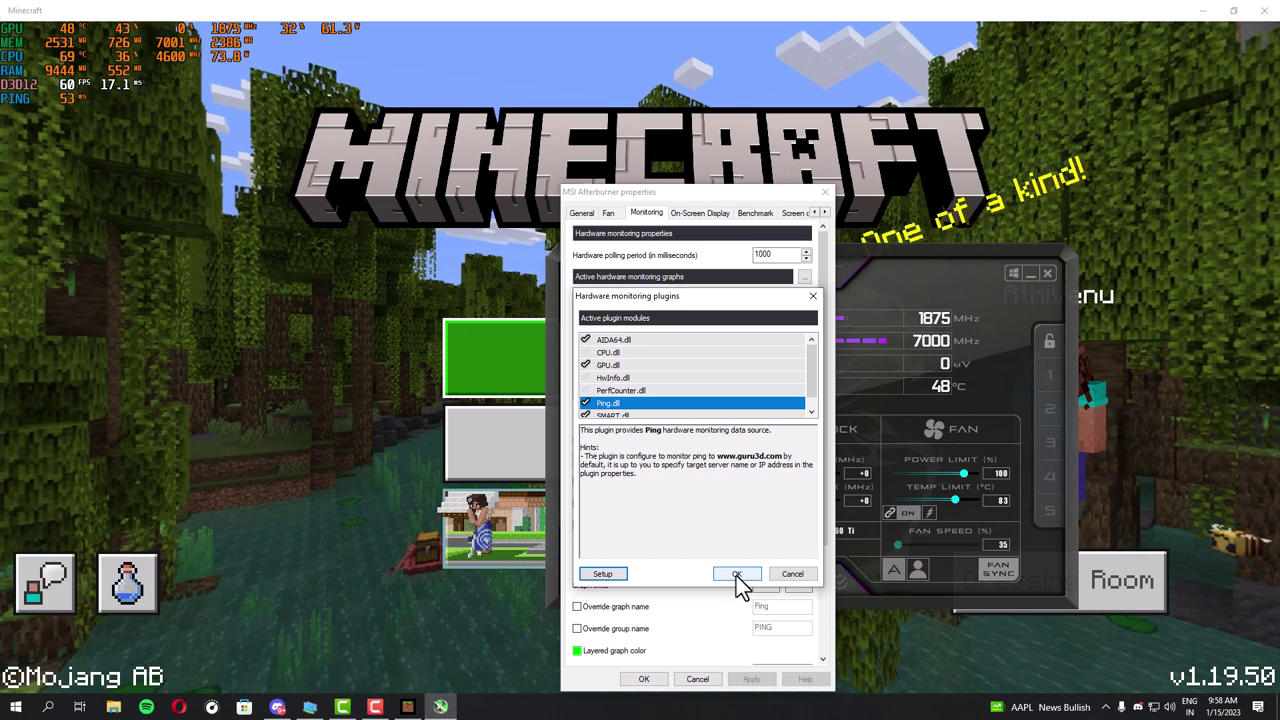
Close the plugins list and save the Afterburner properties with OK.
{"action": "left_click", "coordinate": [736, 576]}
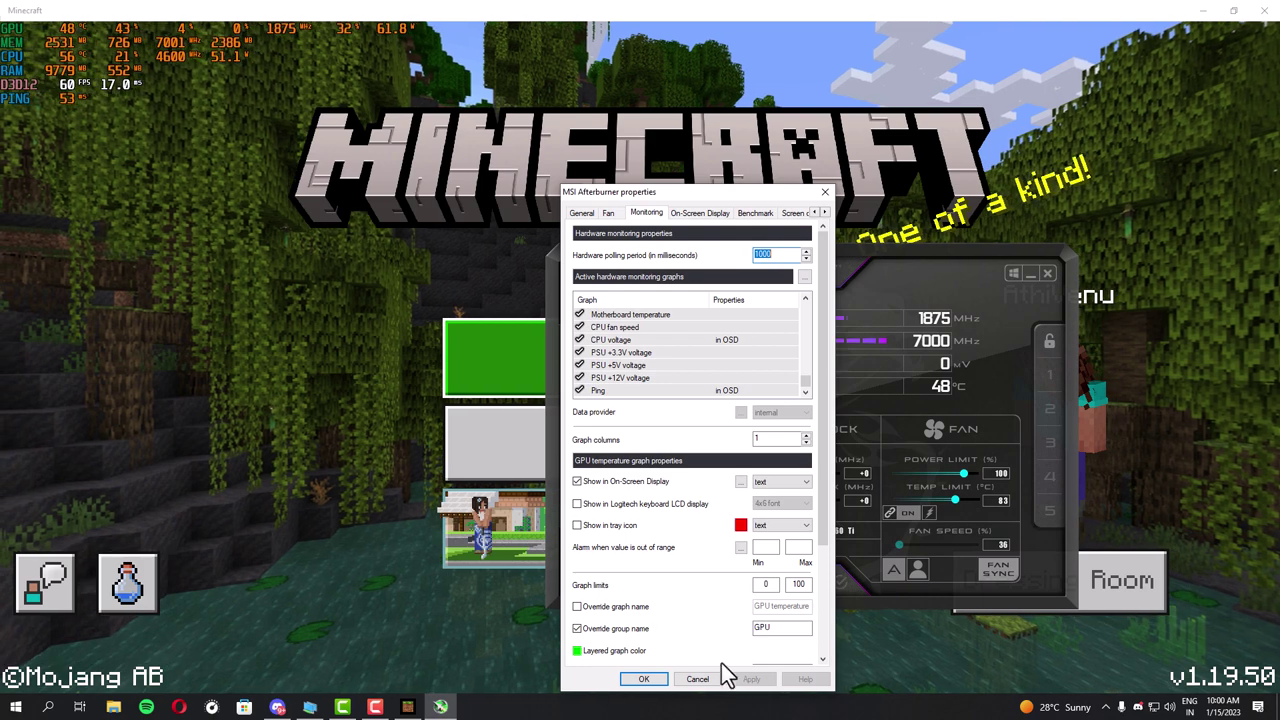
{"action": "left_click", "coordinate": [643, 679]}
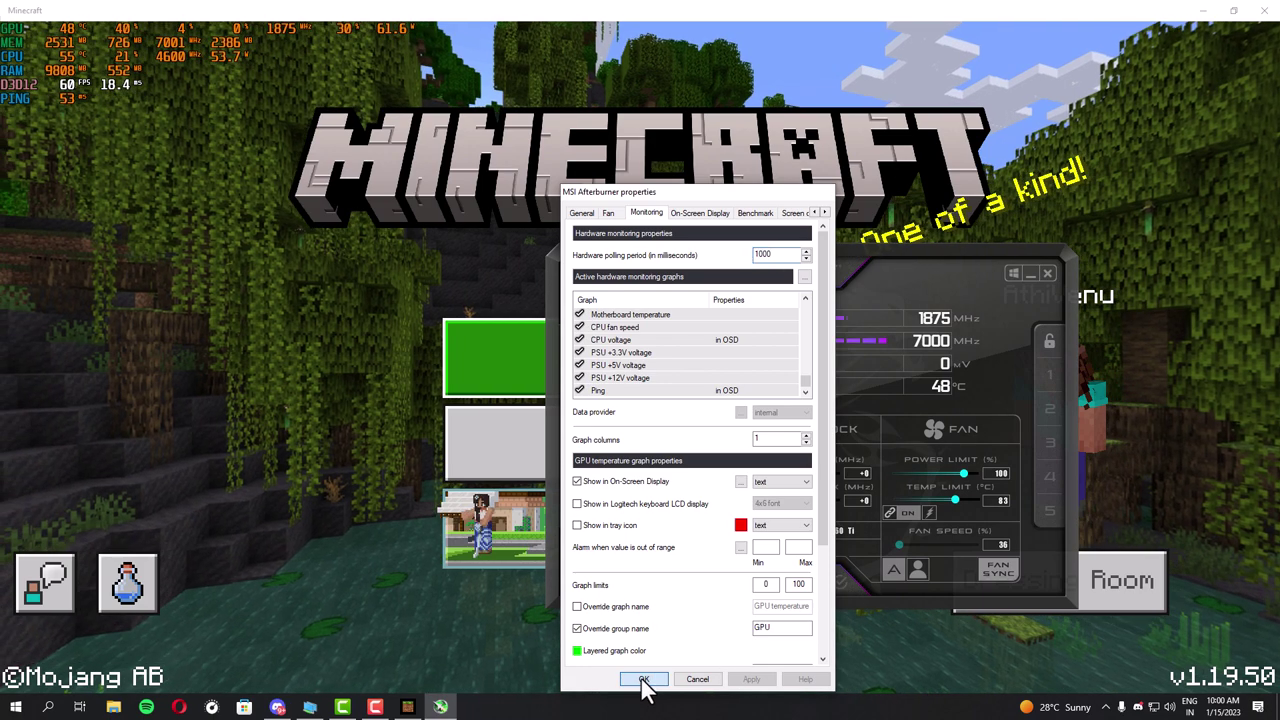